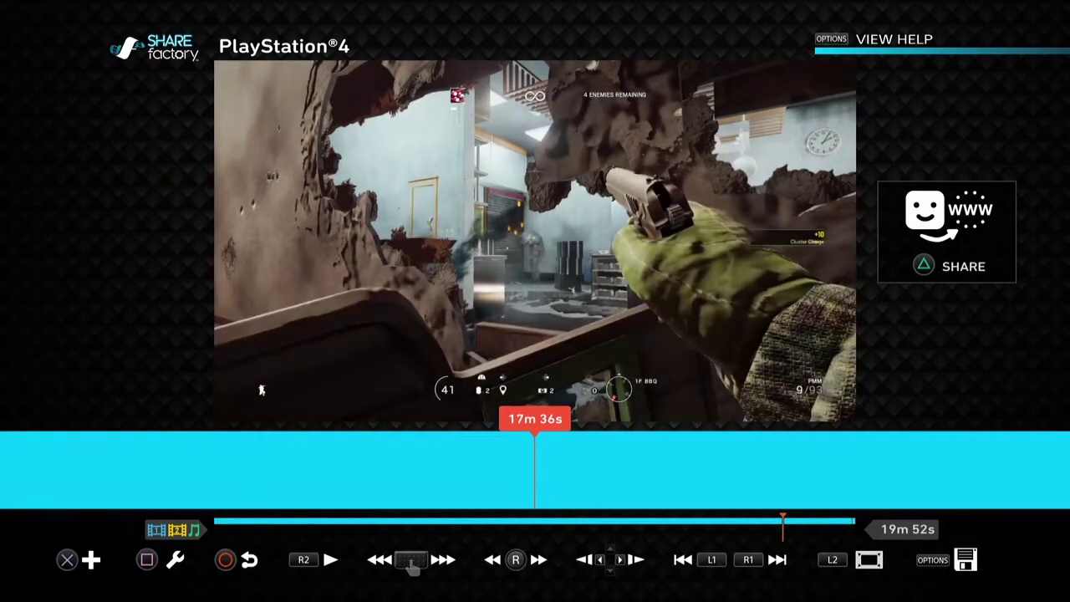
Split the gameplay clip at 17m 36s, just before the shots through the hole in the wall
key(square)
key(Up)
key(Right)
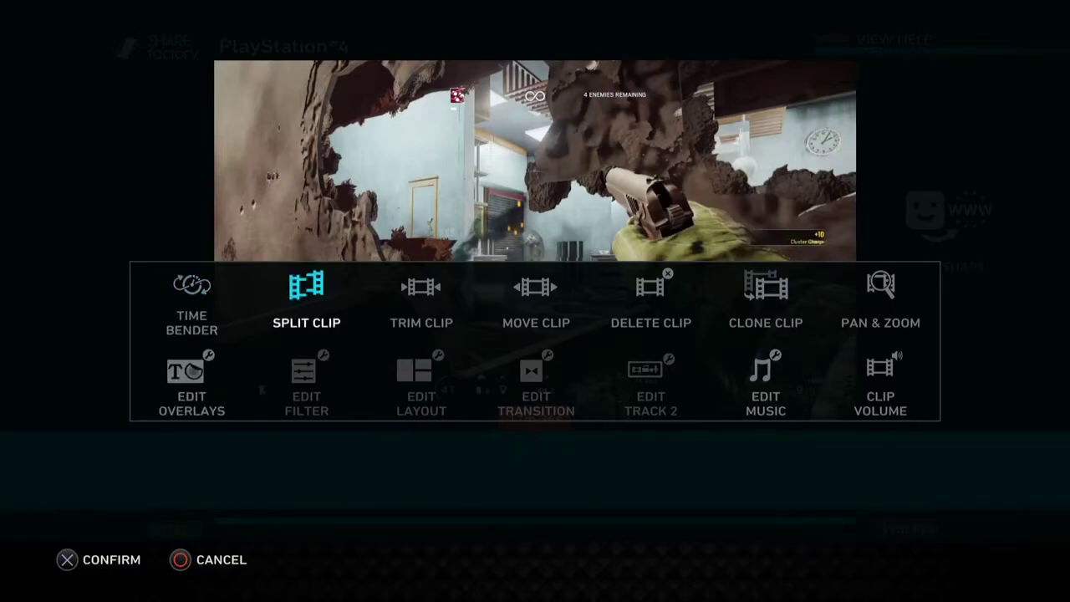
key(Return)
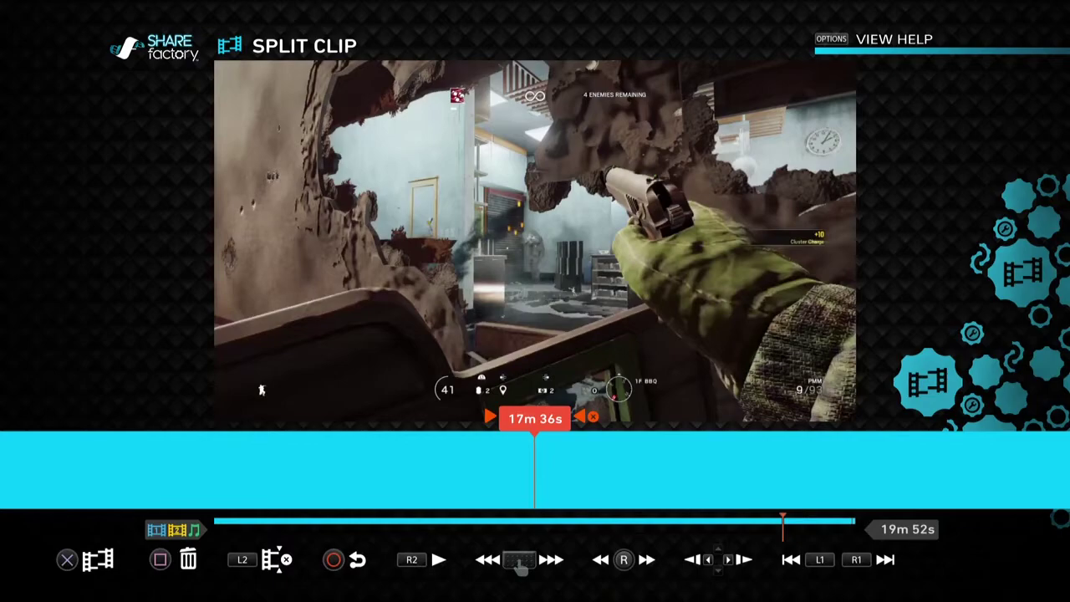
key(Return)
key(Left)
key(Return)
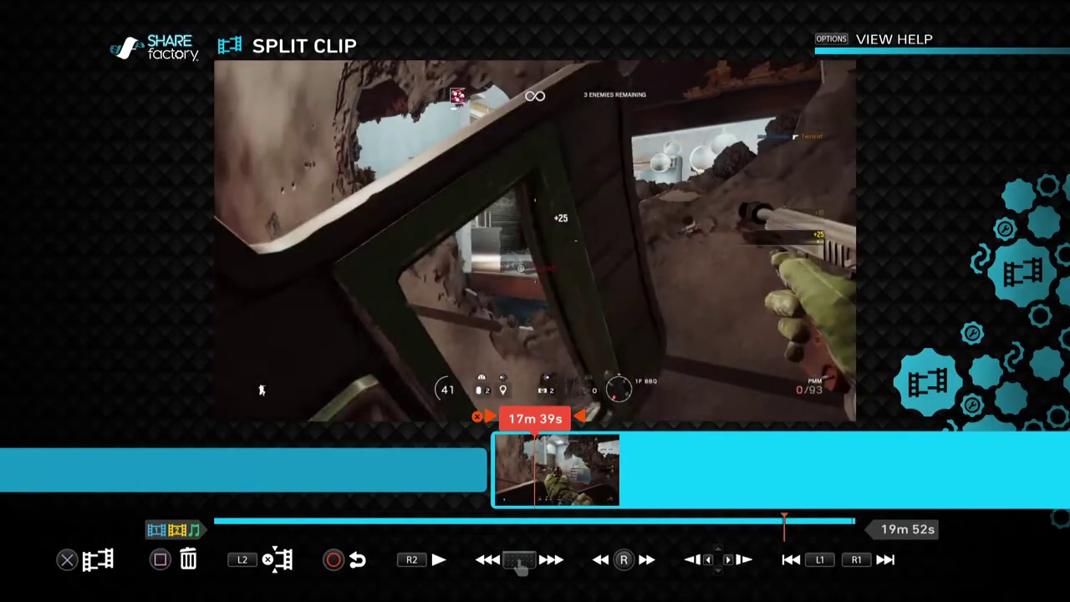
Split the clip again at 17m 39s to isolate the short kill segment, and leave Split Clip mode
key(Return)
key(Left)
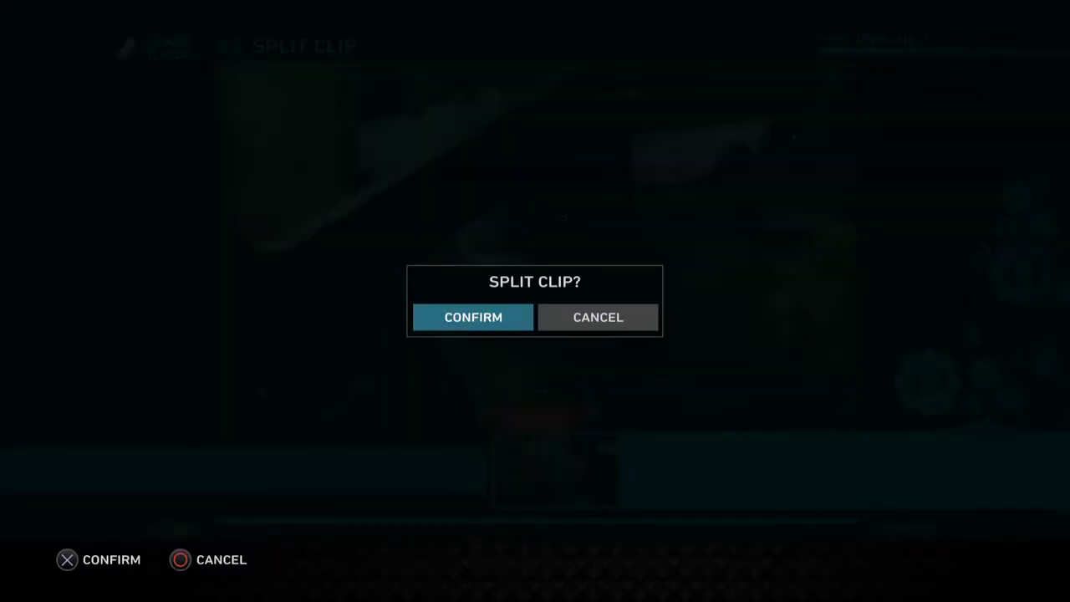
key(Return)
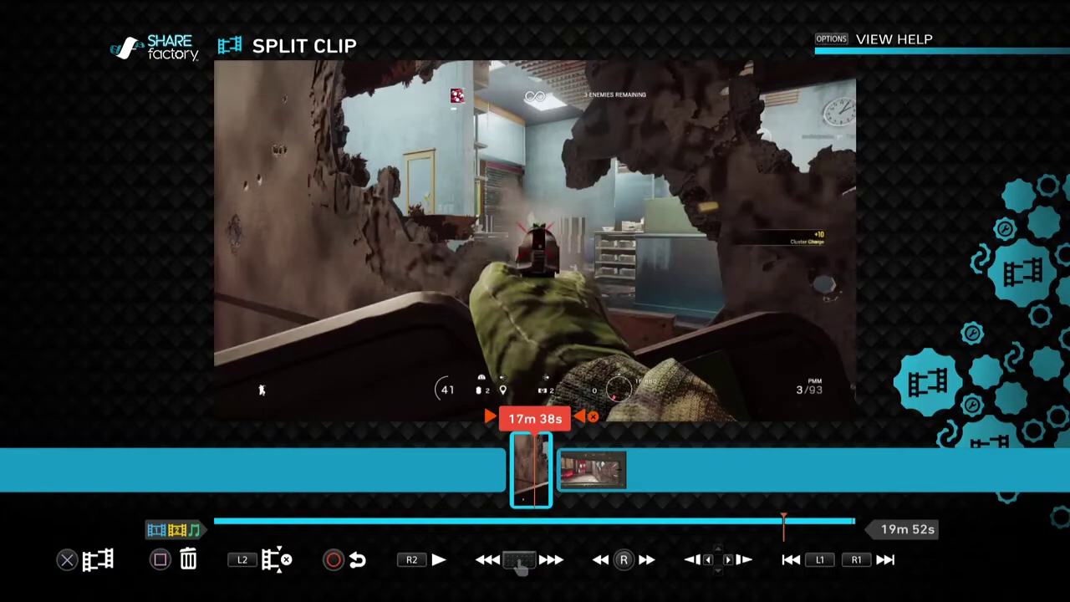
key(Escape)
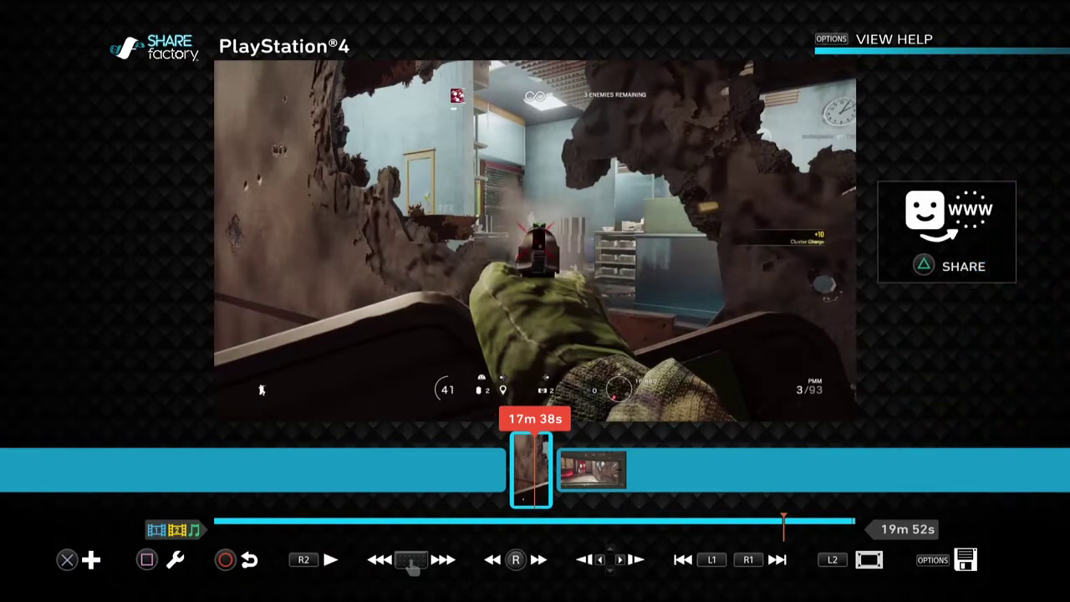
Open Pan & Zoom for the short kill clip at the hit frame around 17m 38s
key(Left)
key(space)
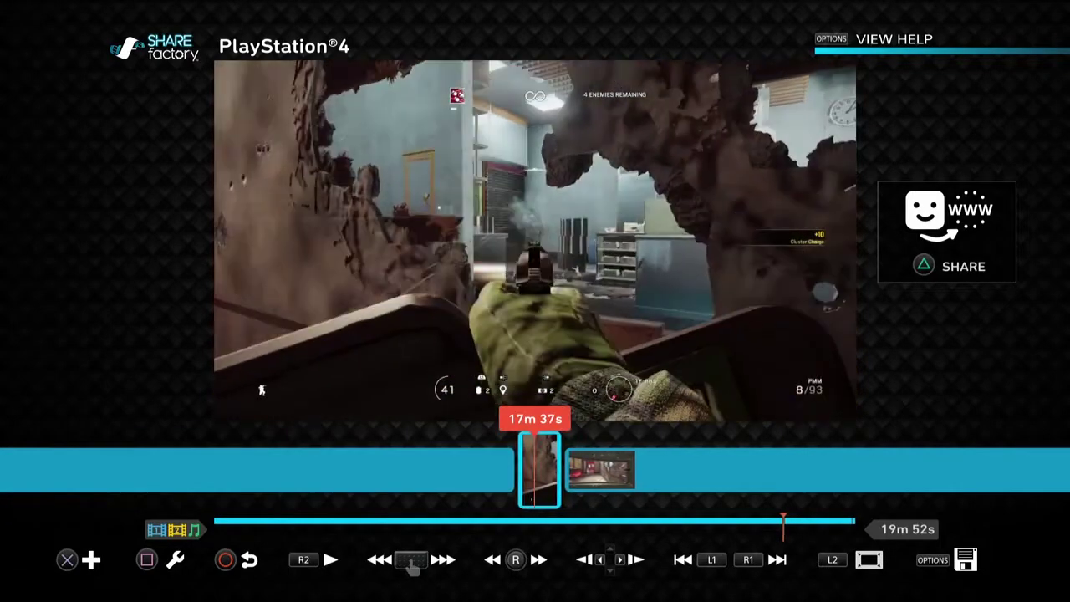
key(Right)
key(Left)
key(Left)
key(Left)
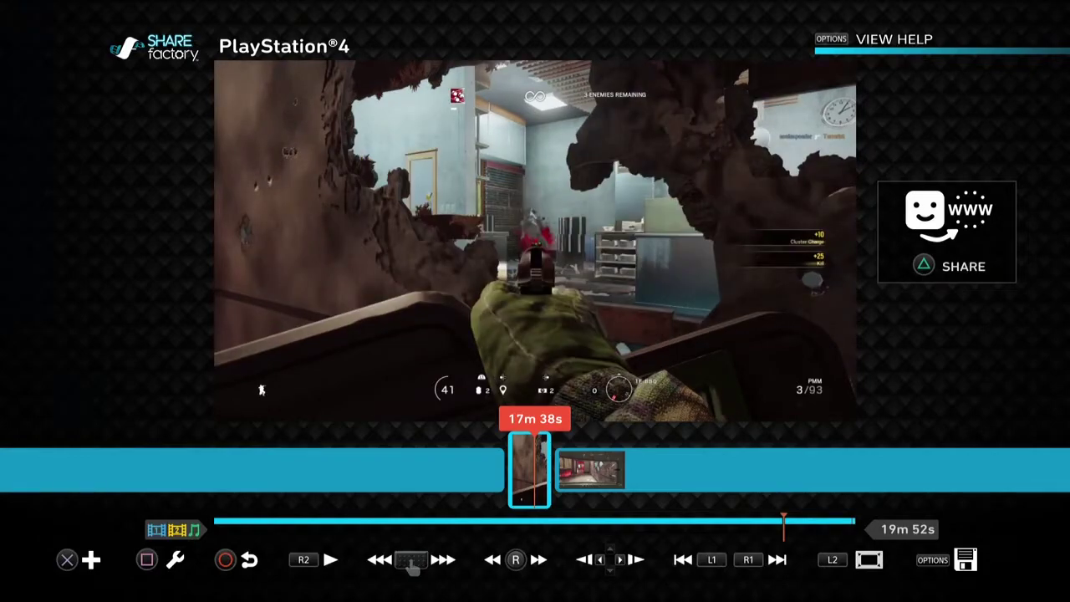
key(s)
key(Right)
key(Right)
key(Right)
key(Right)
key(Right)
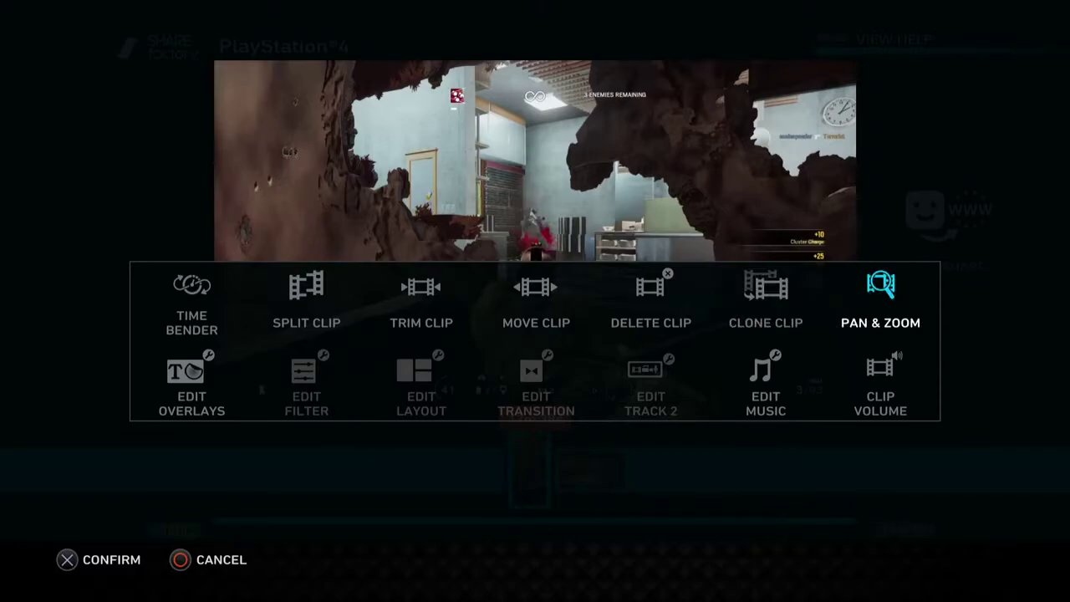
key(Return)
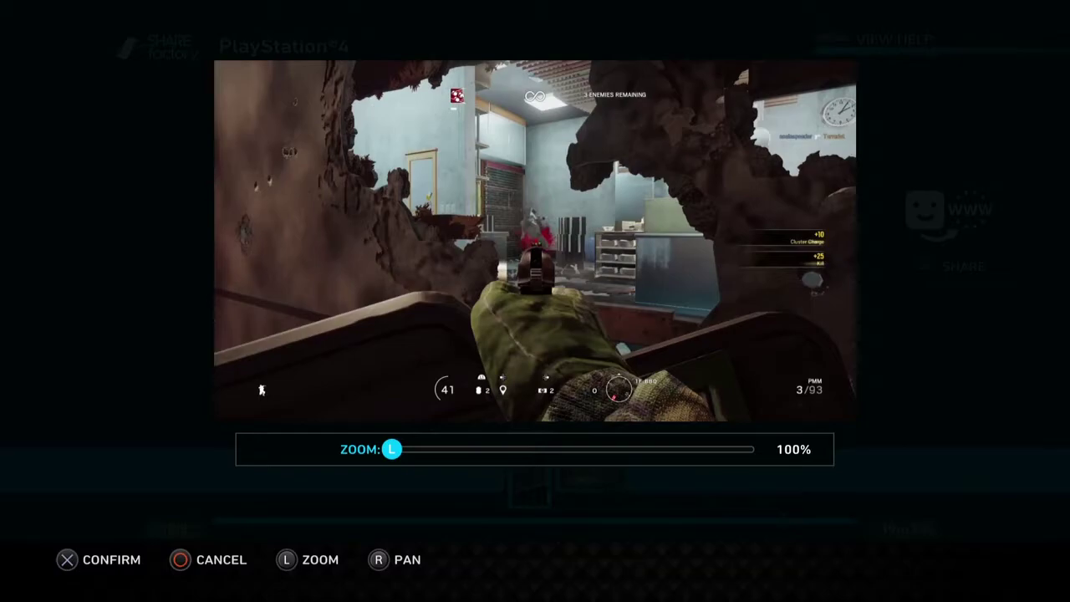
Zoom the short clip to 216% and pan it so the pistol sight and enemy are near the frame's centre
key(Right)
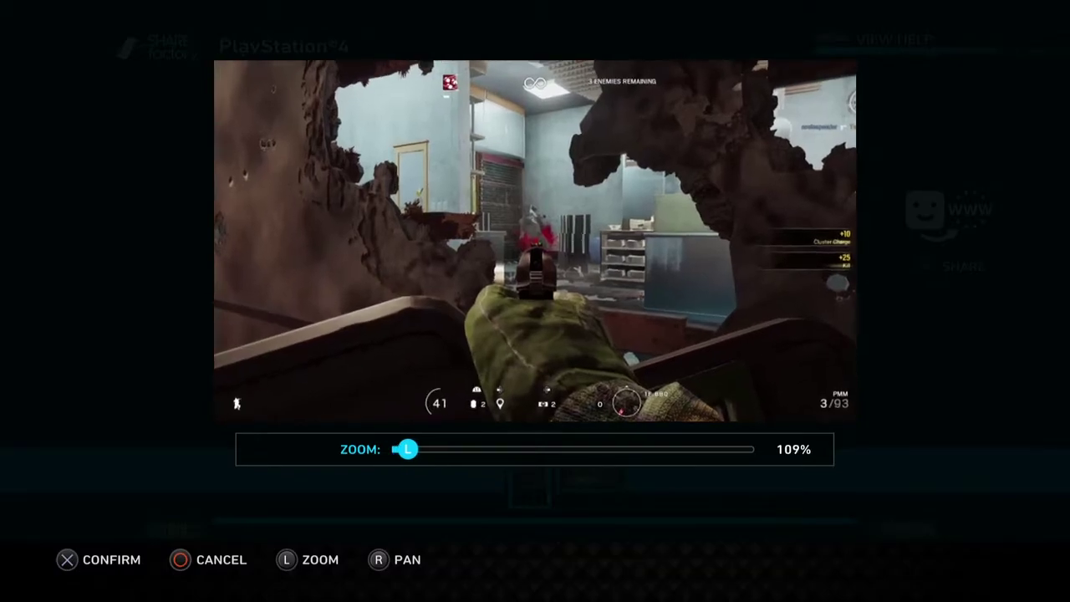
key(Right)
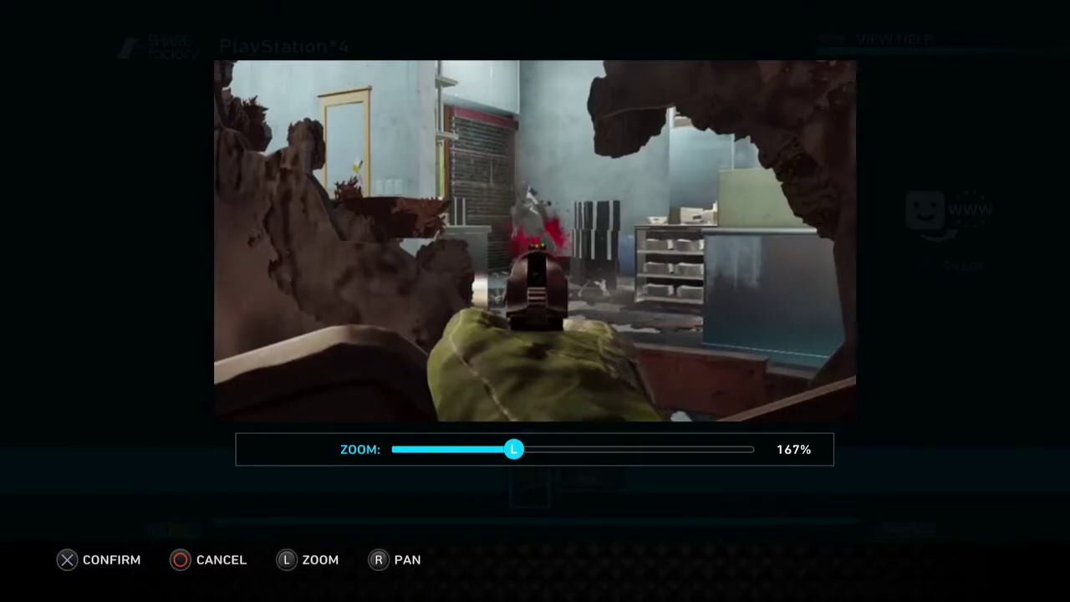
key(Left)
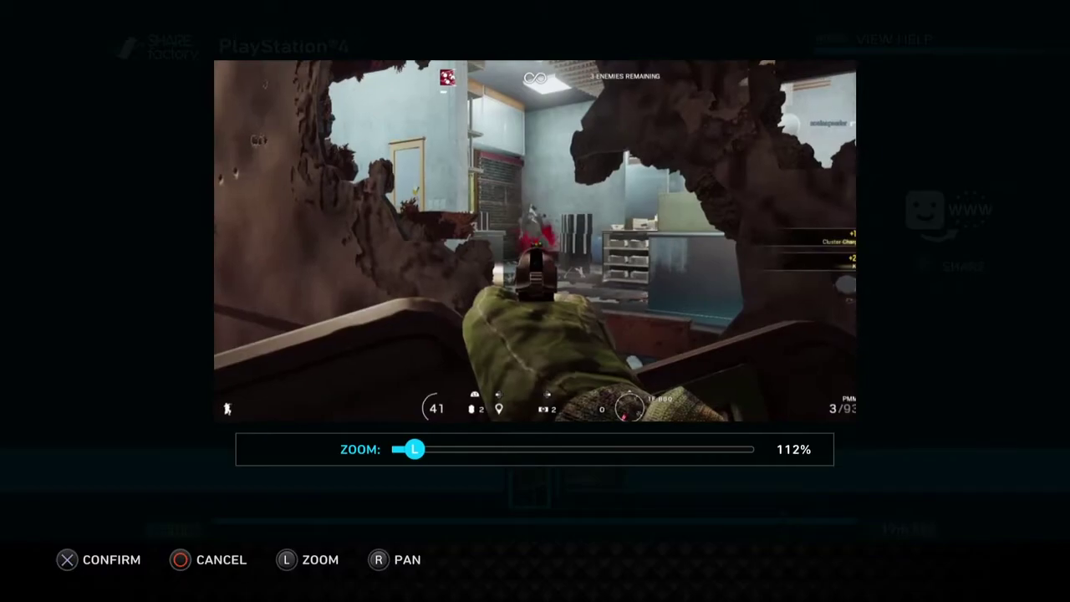
key(Right)
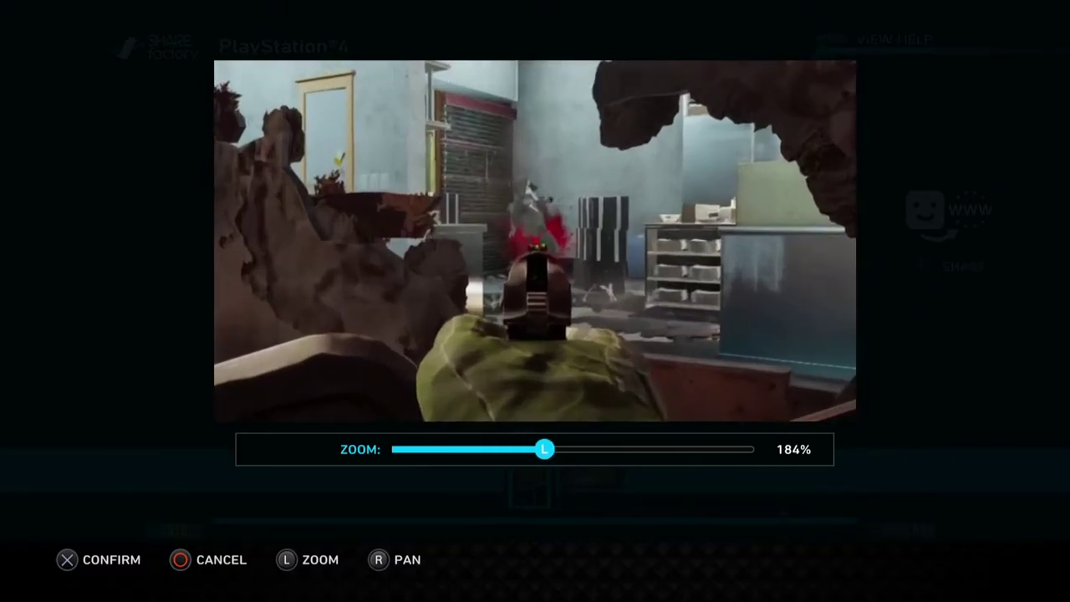
key(Up)
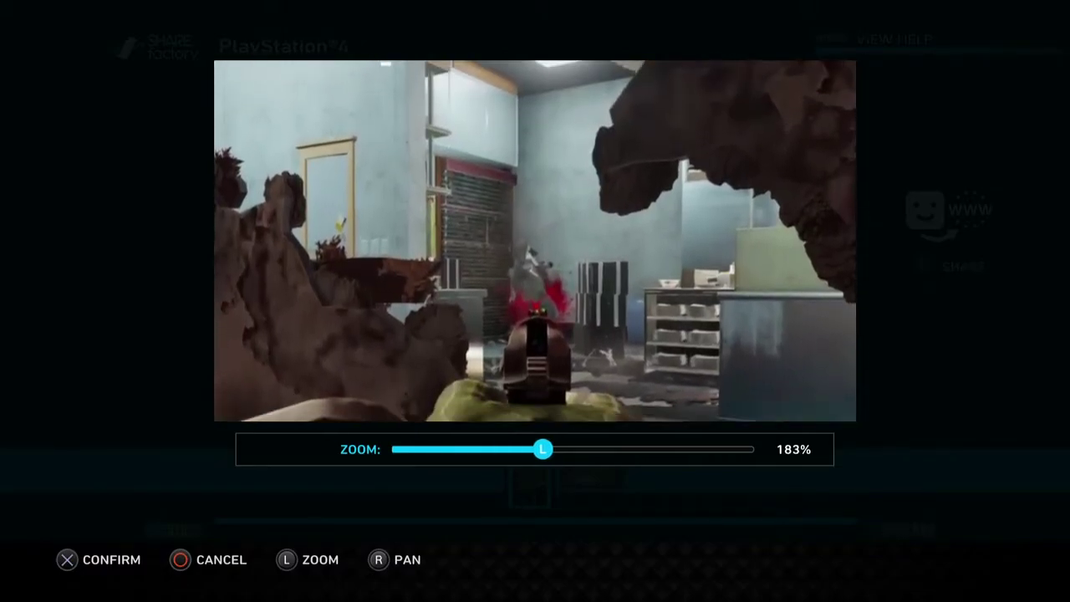
key(Down)
key(Left)
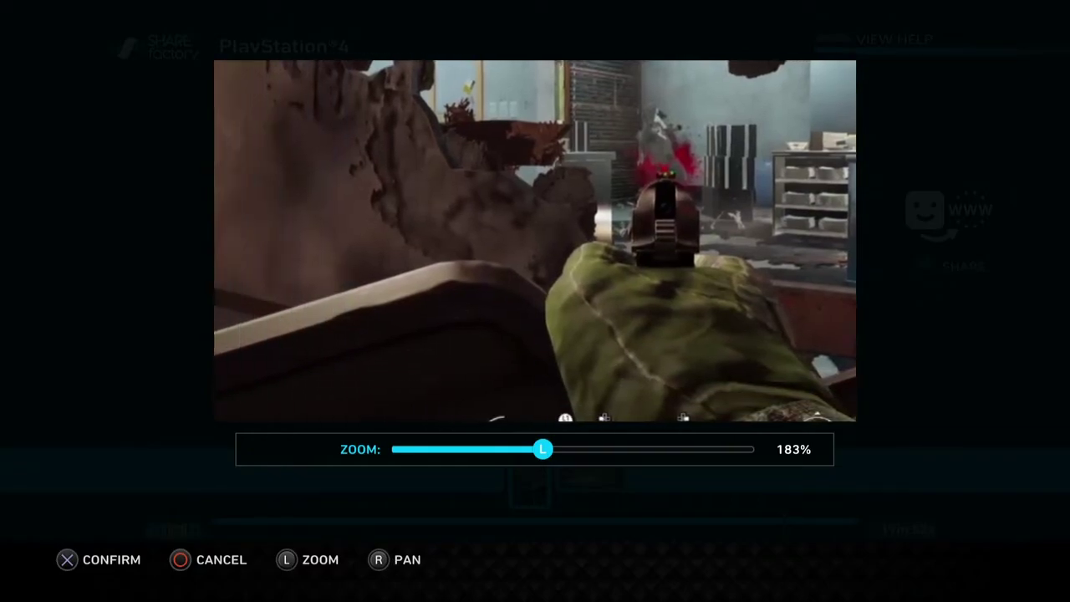
key(Right)
key(Up)
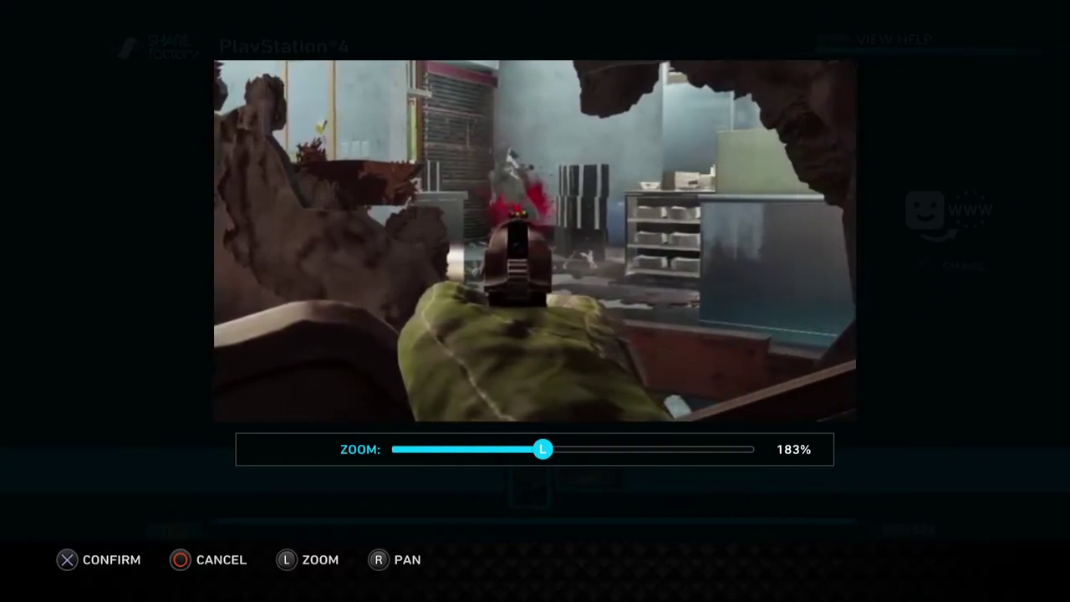
key(Up)
key(Right)
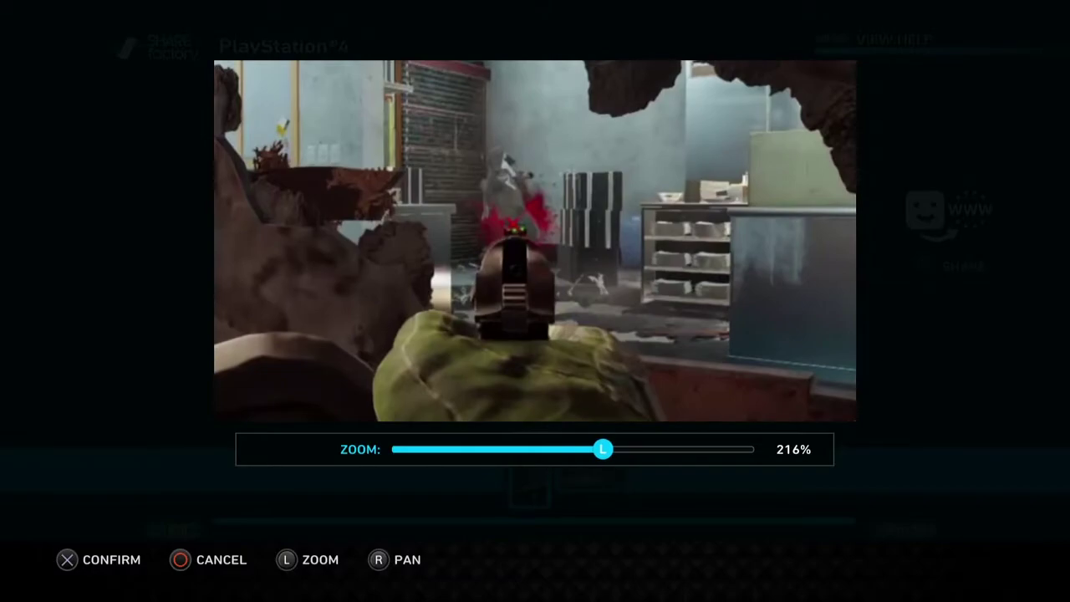
key(Left)
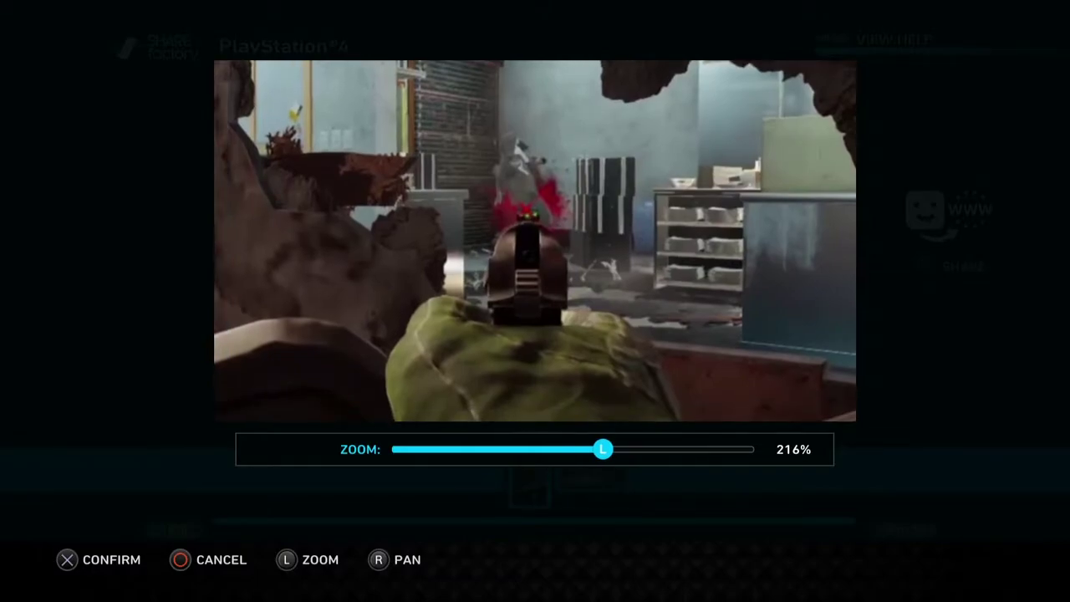
key(Return)
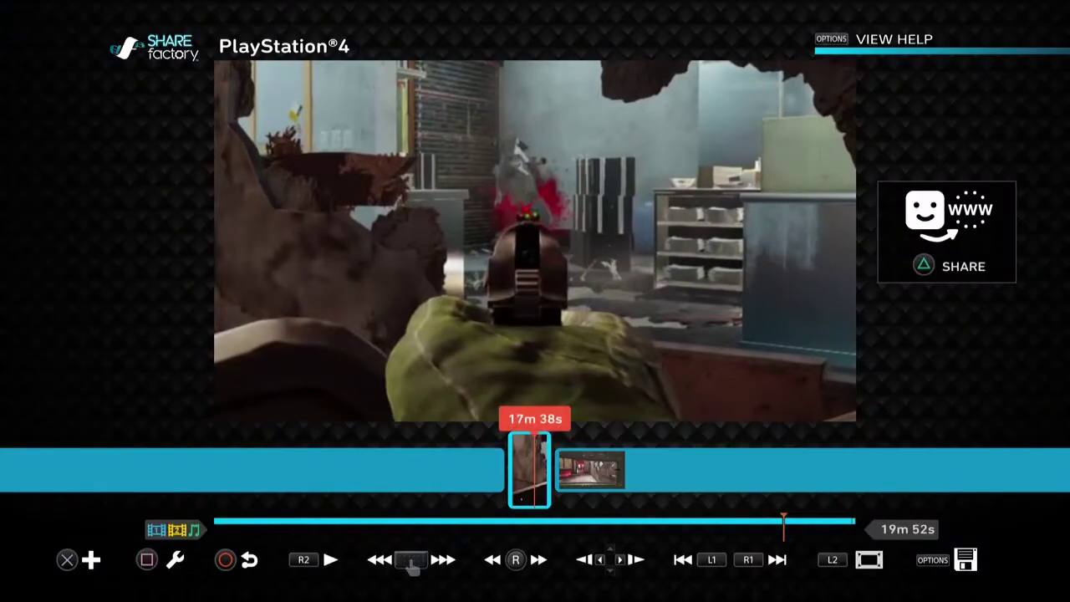
Play the timeline from before 17m 34s through the zoomed clip into the following clip to check the zoom
key(Left)
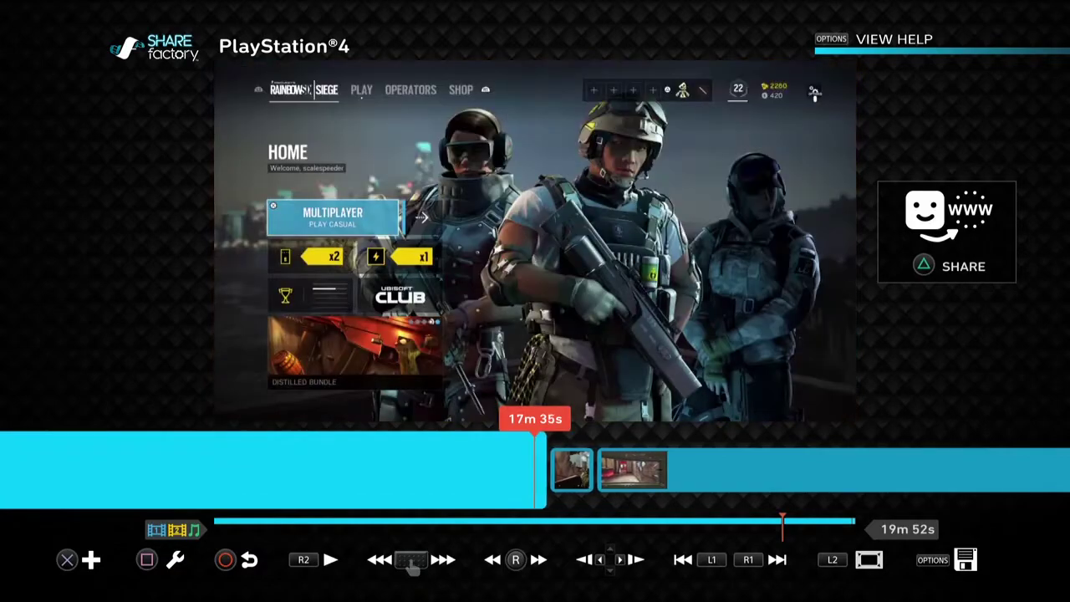
key(Left)
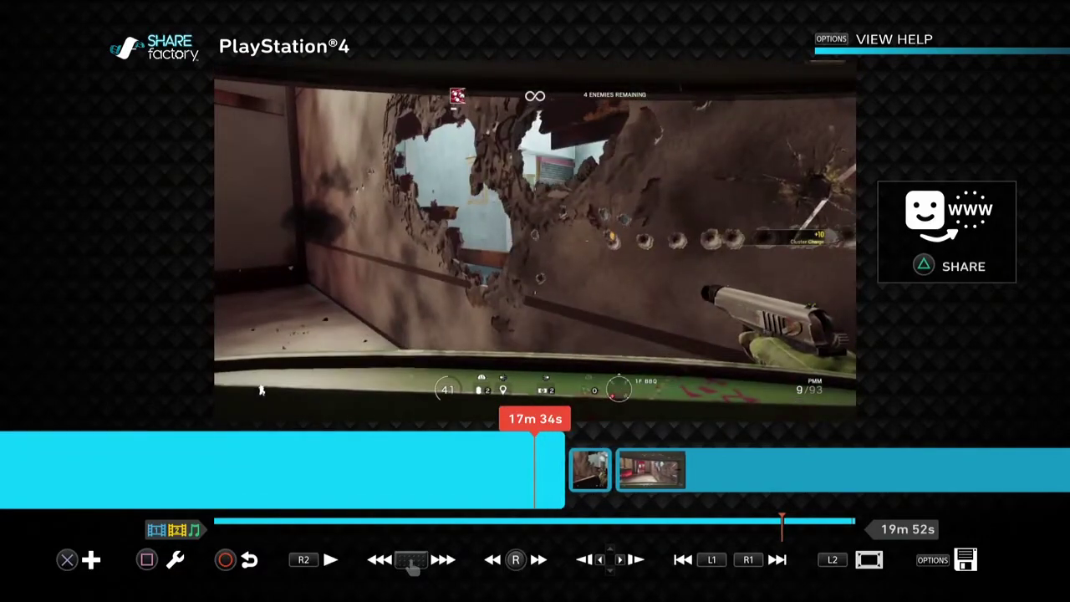
key(Left)
key(space)
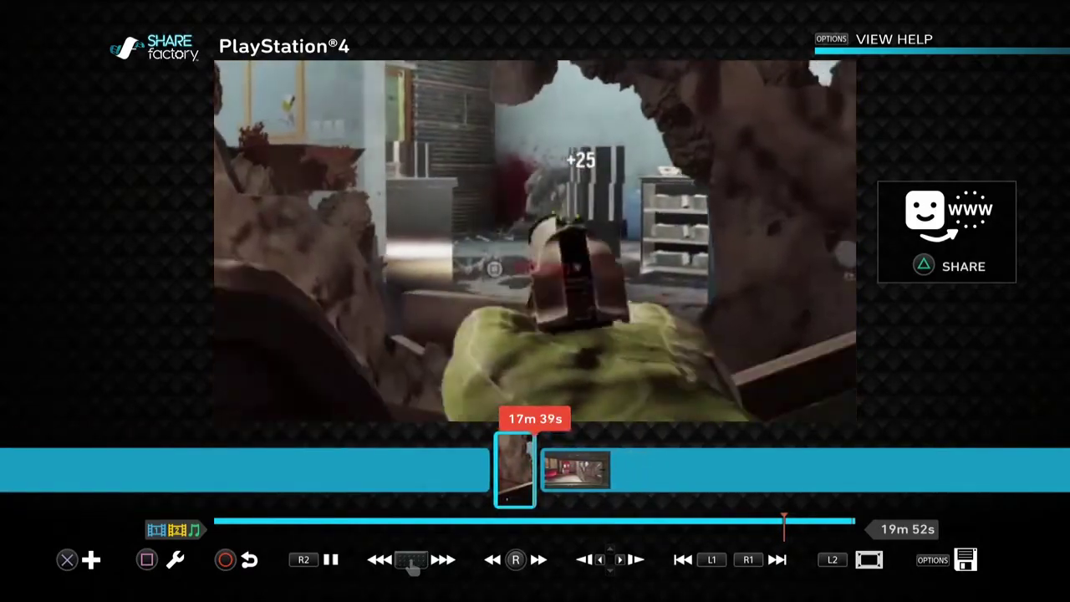
key(space)
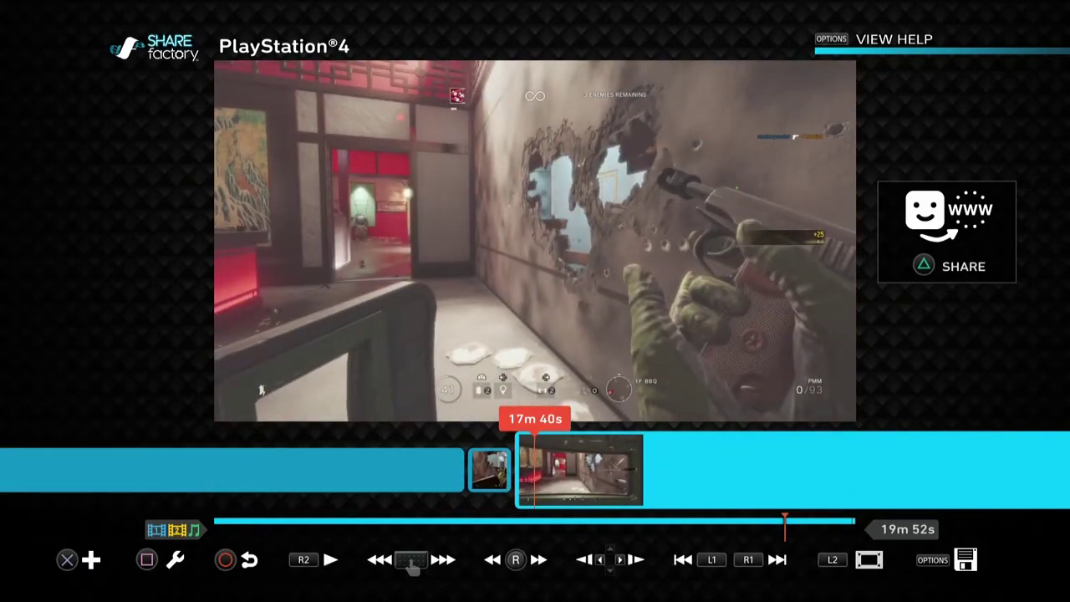
Step back from 17m 40s through the zoomed clip to the frame at 17m 37s to review the shot
key(Left)
key(Left)
key(Left)
key(Left)
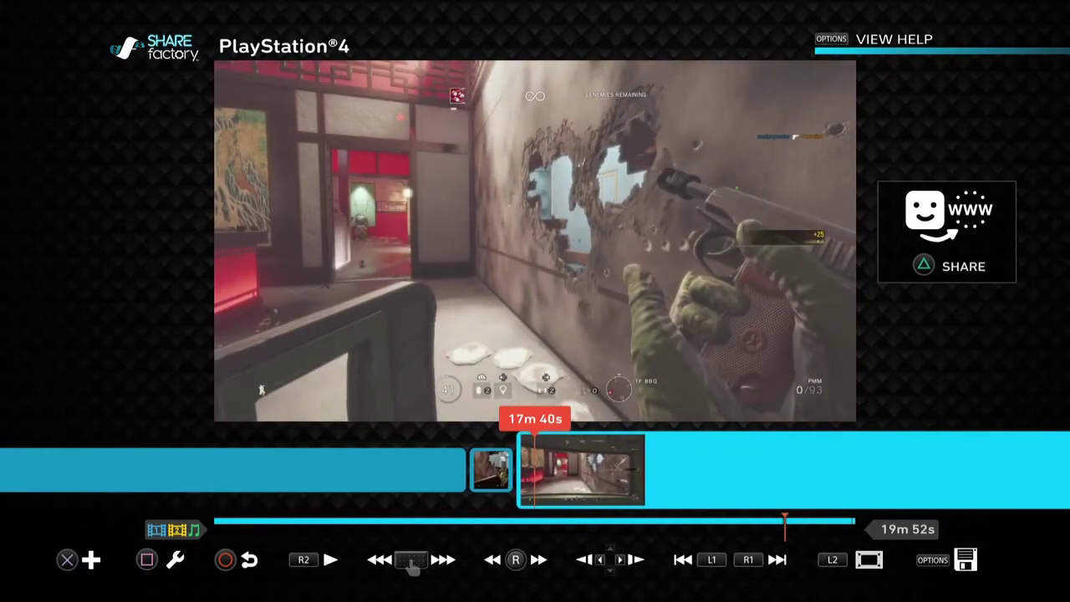
key(Left)
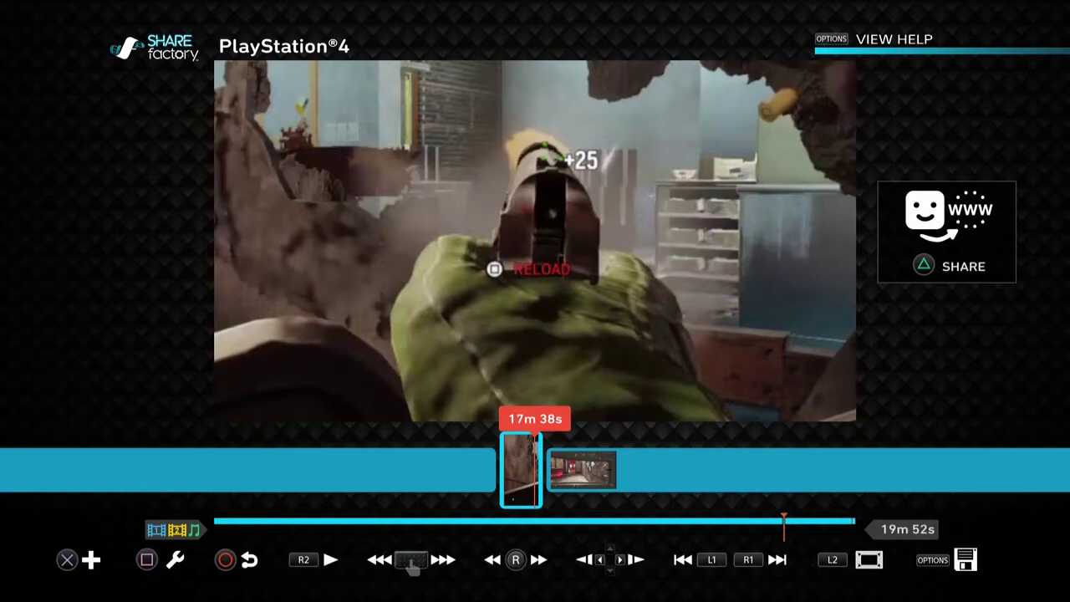
key(Left)
key(Left)
key(Left)
key(Left)
key(Left)
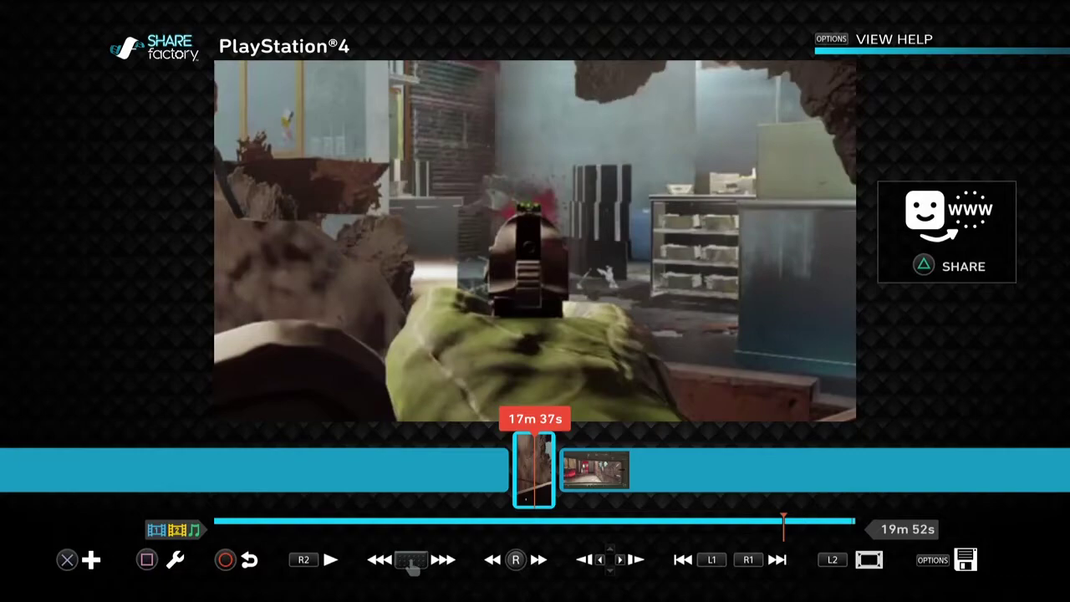
Apply Time Bender to the zoomed clip with a 1/4 play speed in Step mode
key(s)
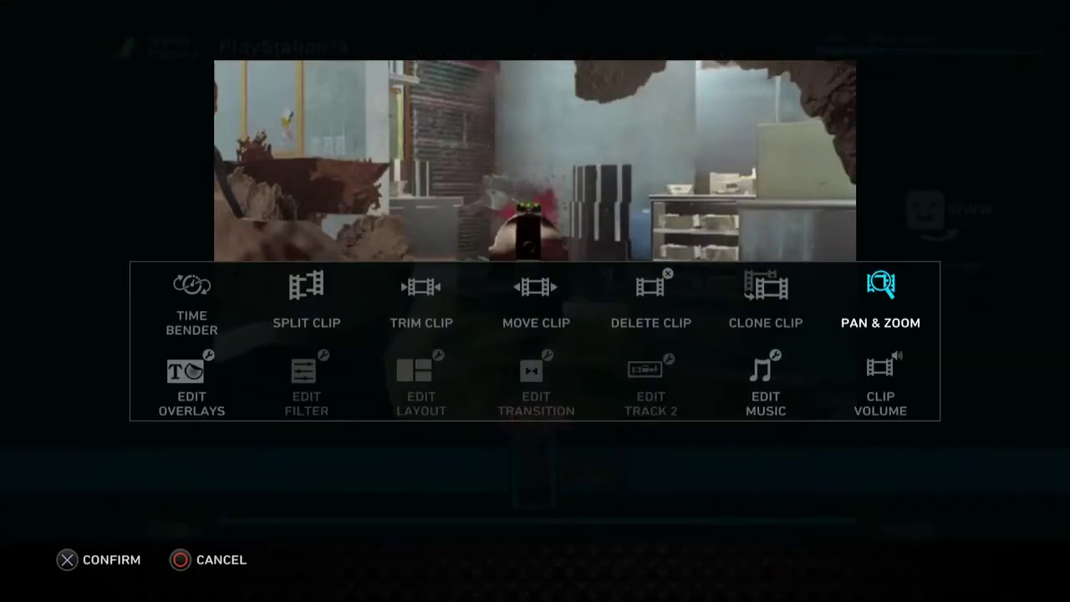
key(Left)
key(Left)
key(Left)
key(Left)
key(Left)
key(Left)
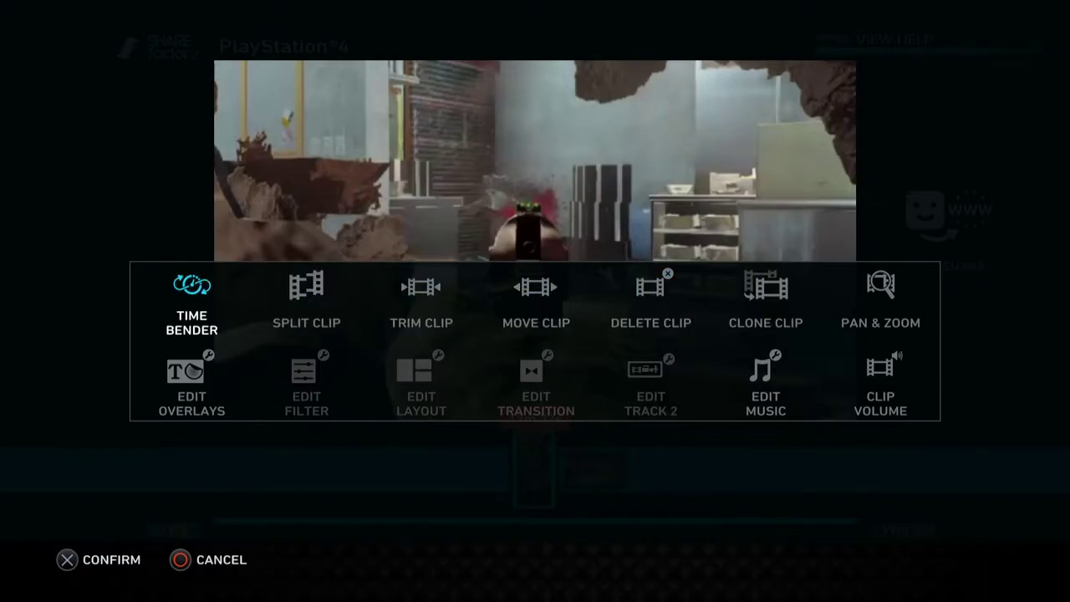
key(Return)
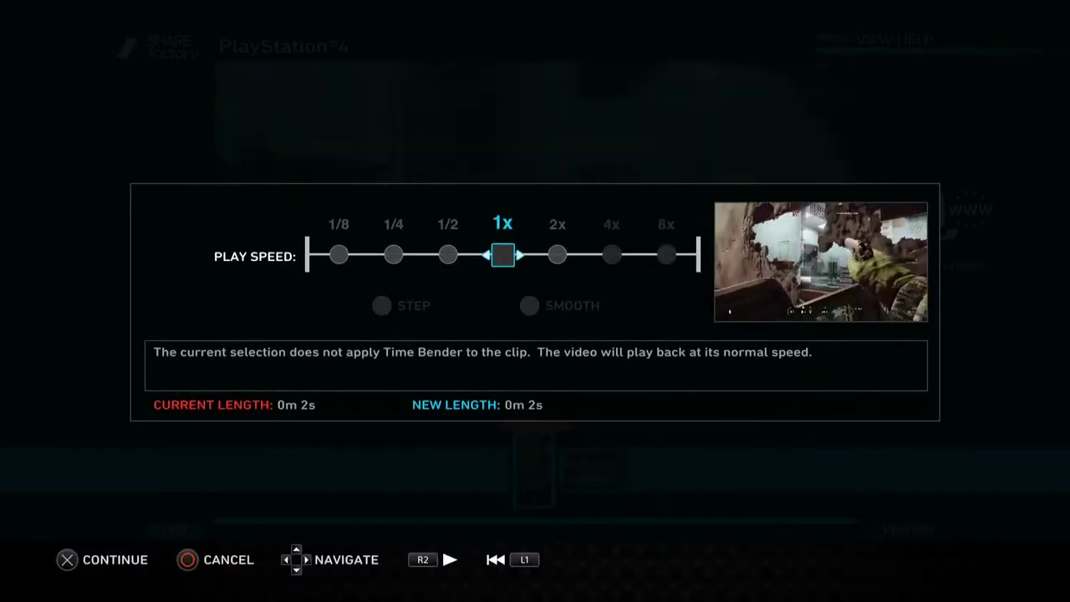
key(Right)
key(Left)
key(Left)
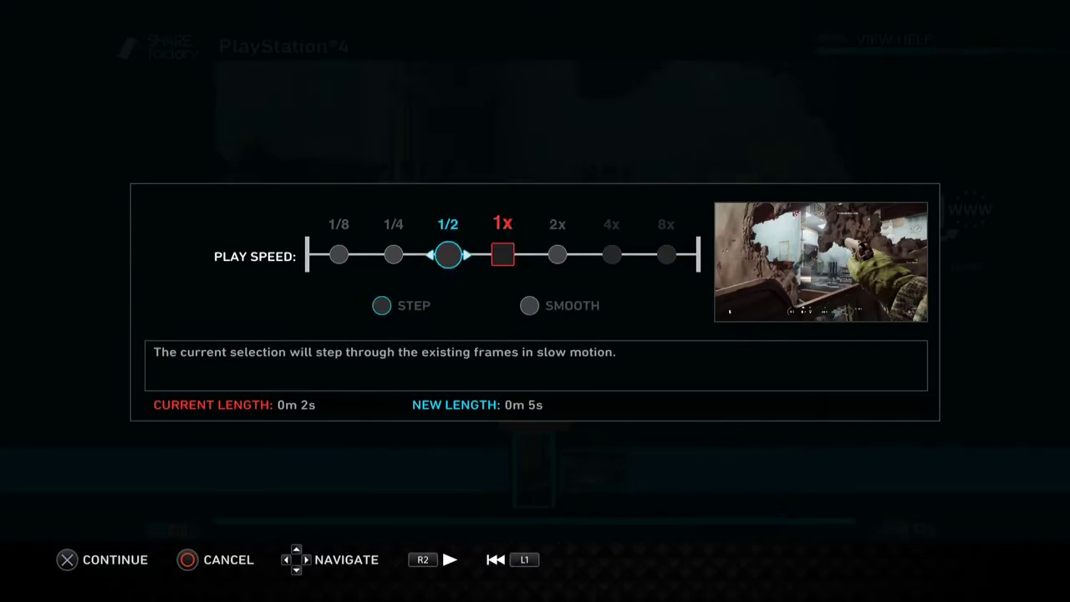
key(Left)
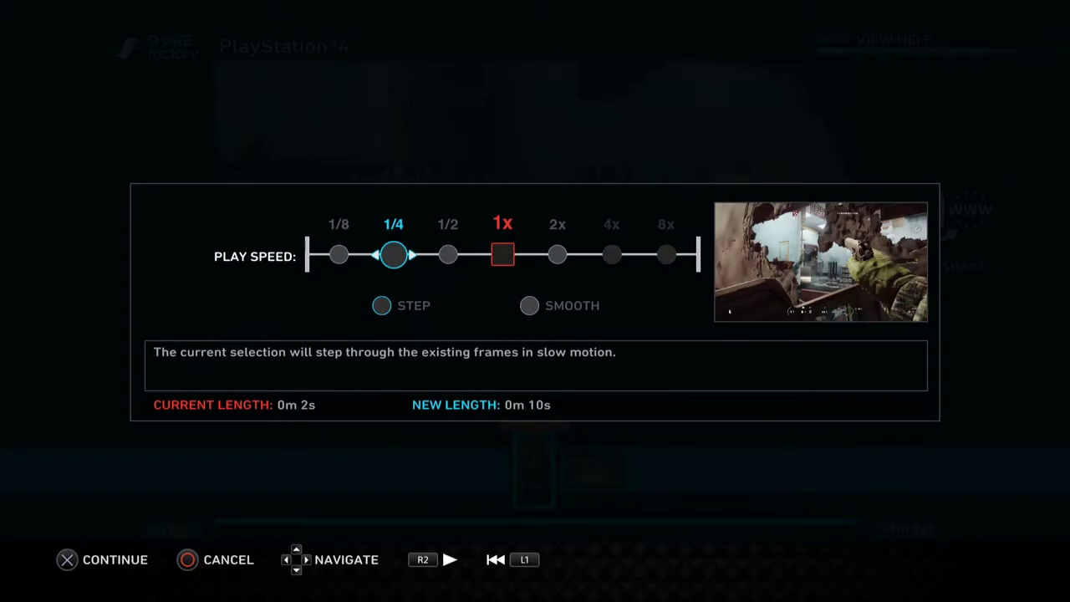
key(Return)
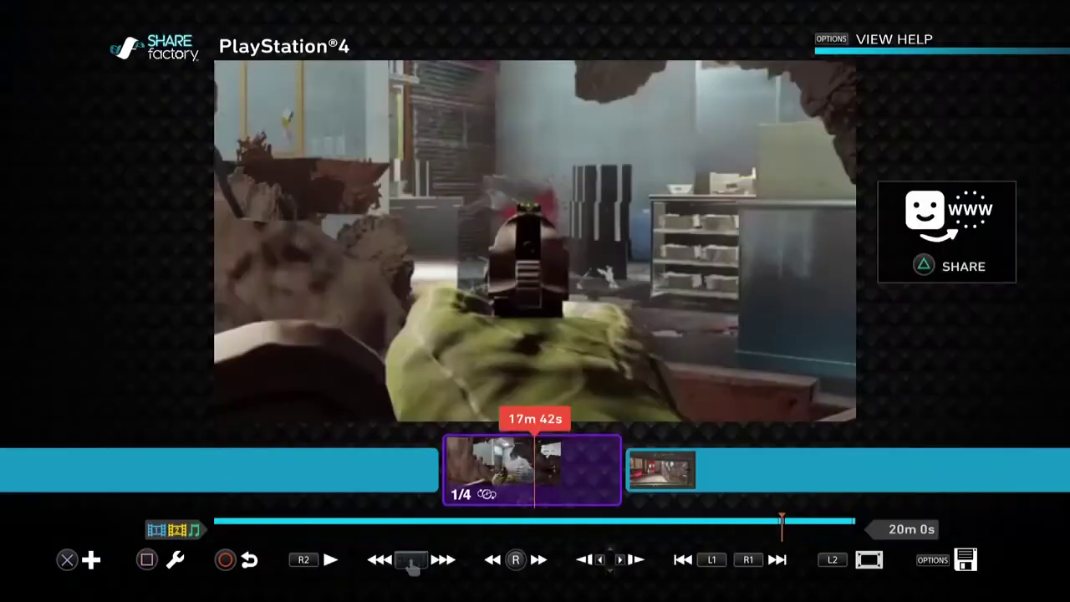
Play the timeline from 17m 32s through the slowed, zoomed clip to check the slow motion
key(Left)
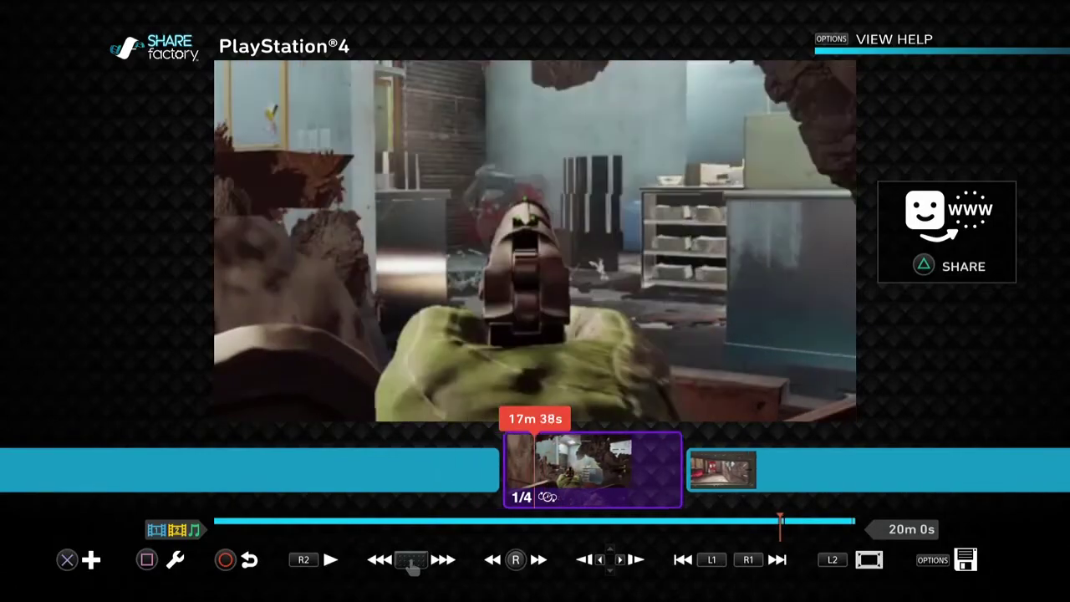
key(Left)
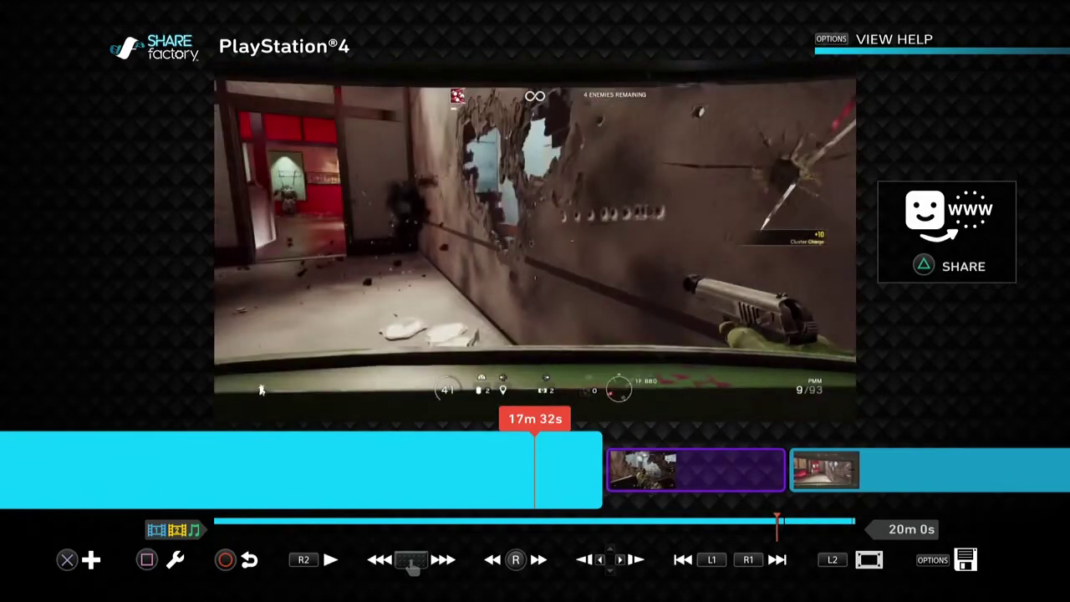
key(space)
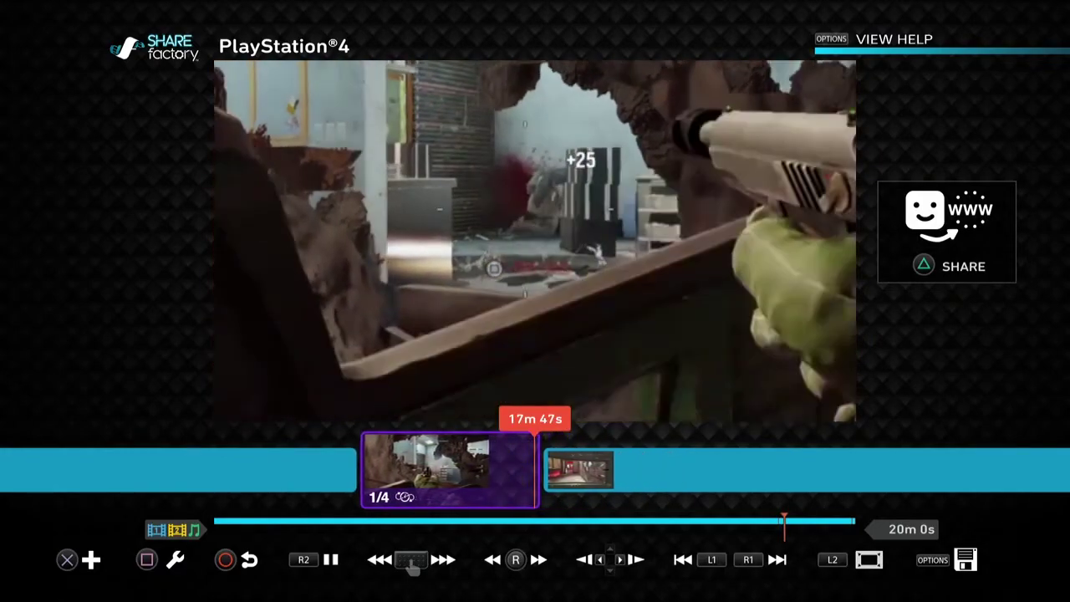
key(space)
Add a 1.00s Cross Fade transition between the preceding clip and the slow-motion clip
key(Left)
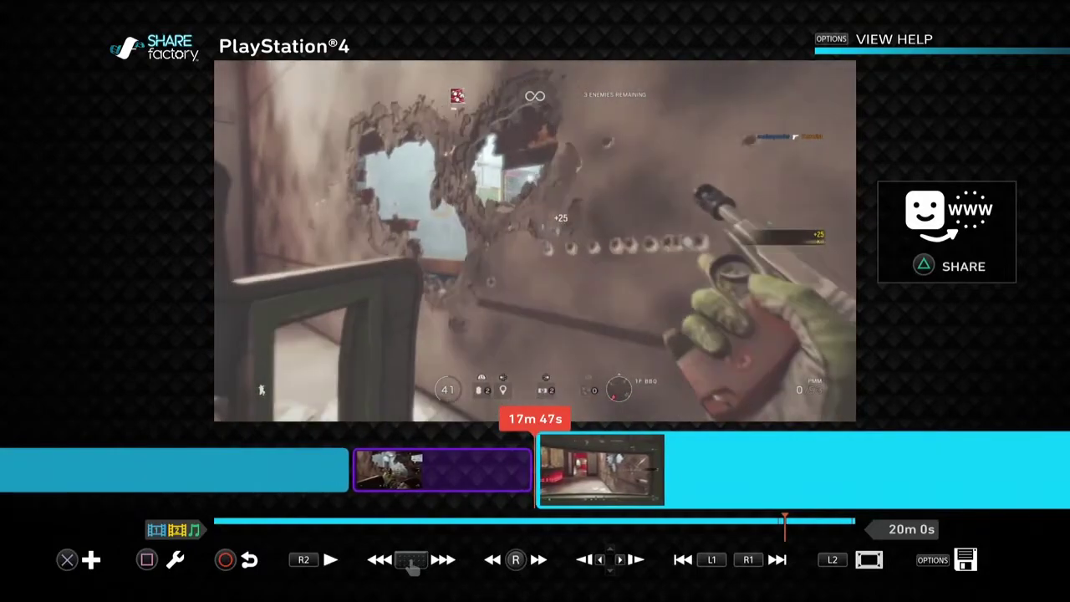
key(Left)
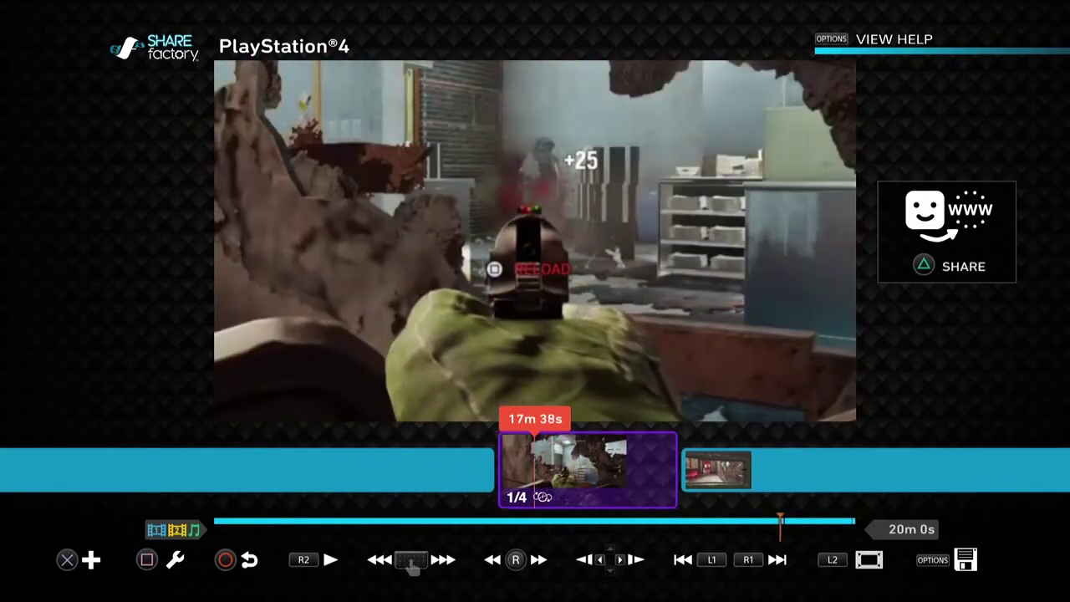
key(Left)
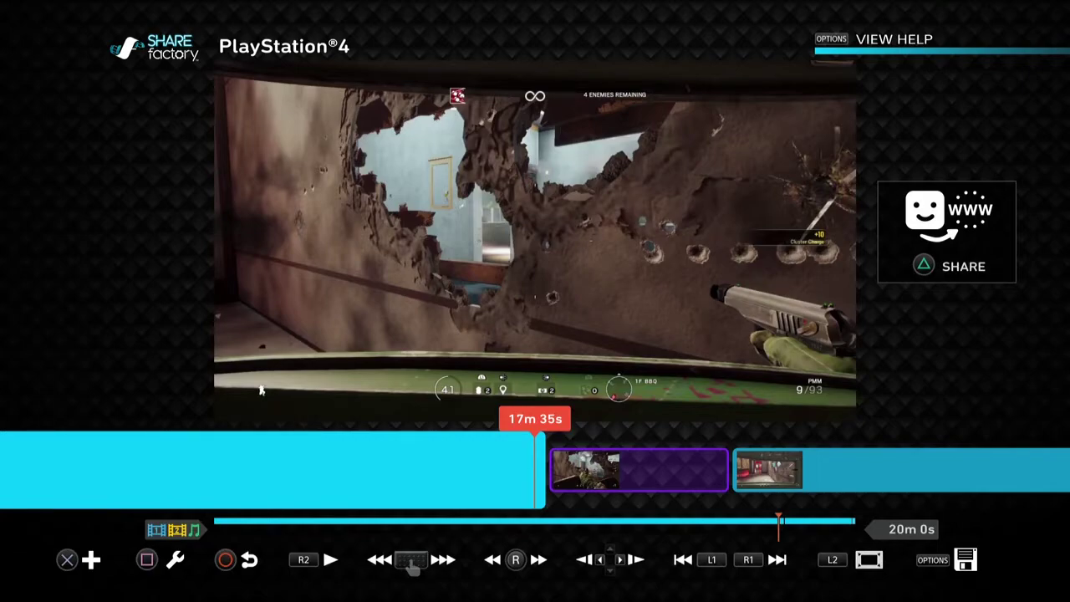
key(Return)
key(Right)
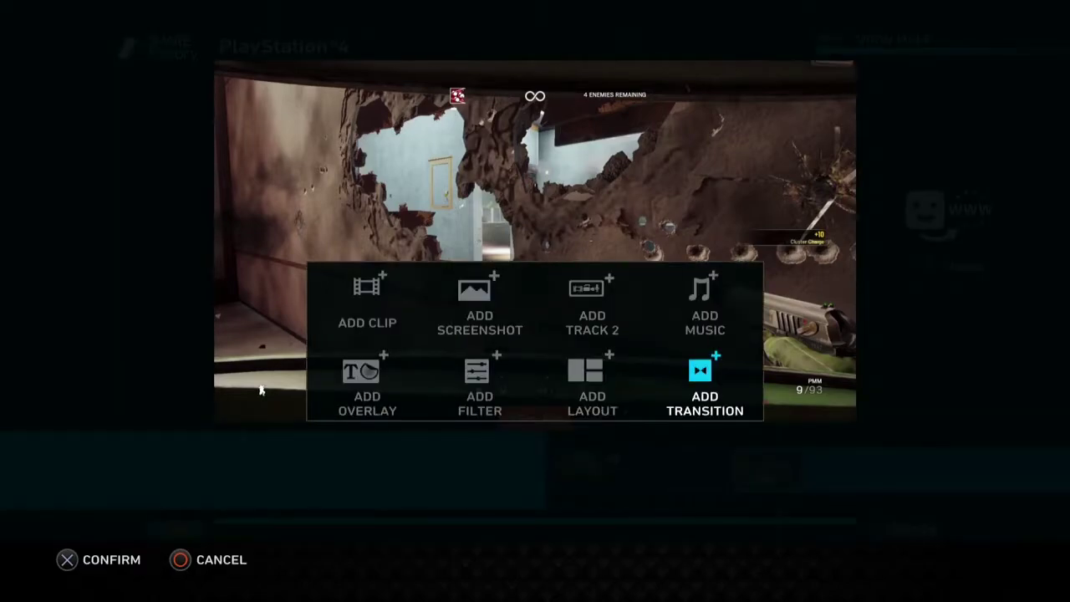
key(Return)
key(Left)
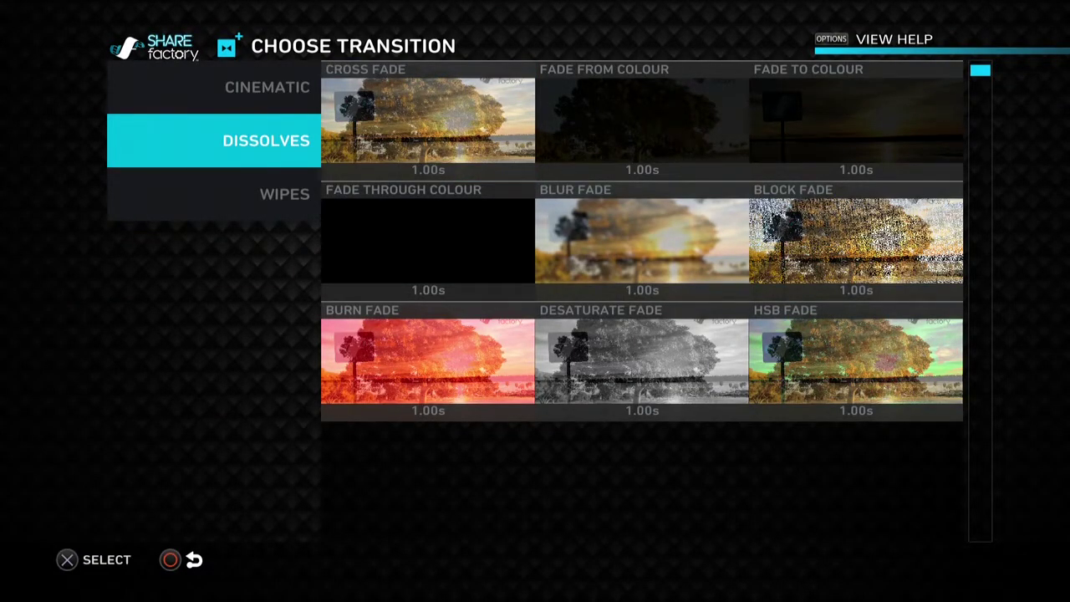
key(Right)
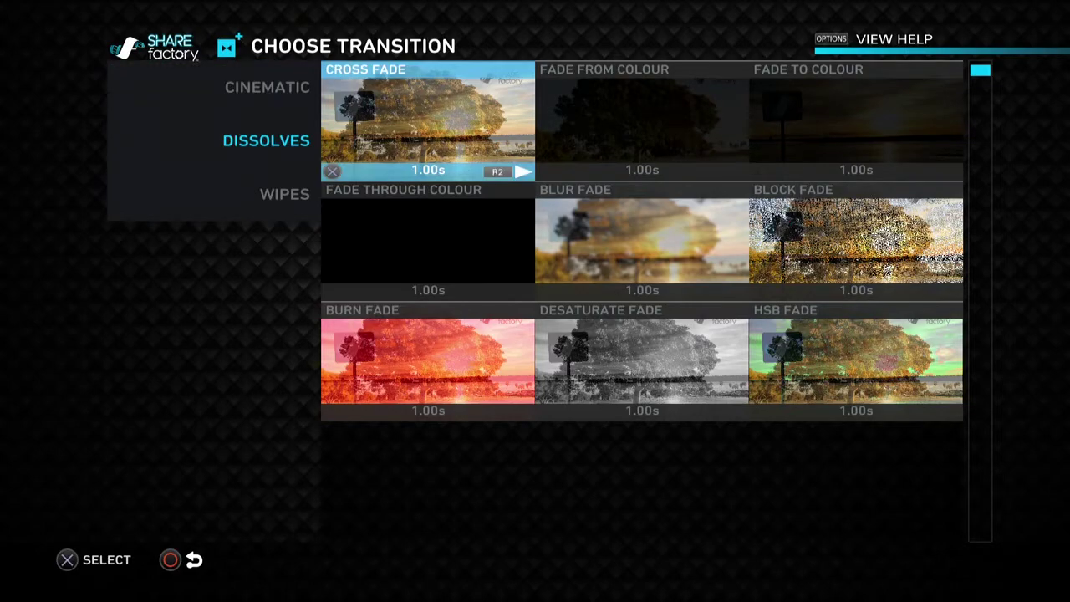
key(Return)
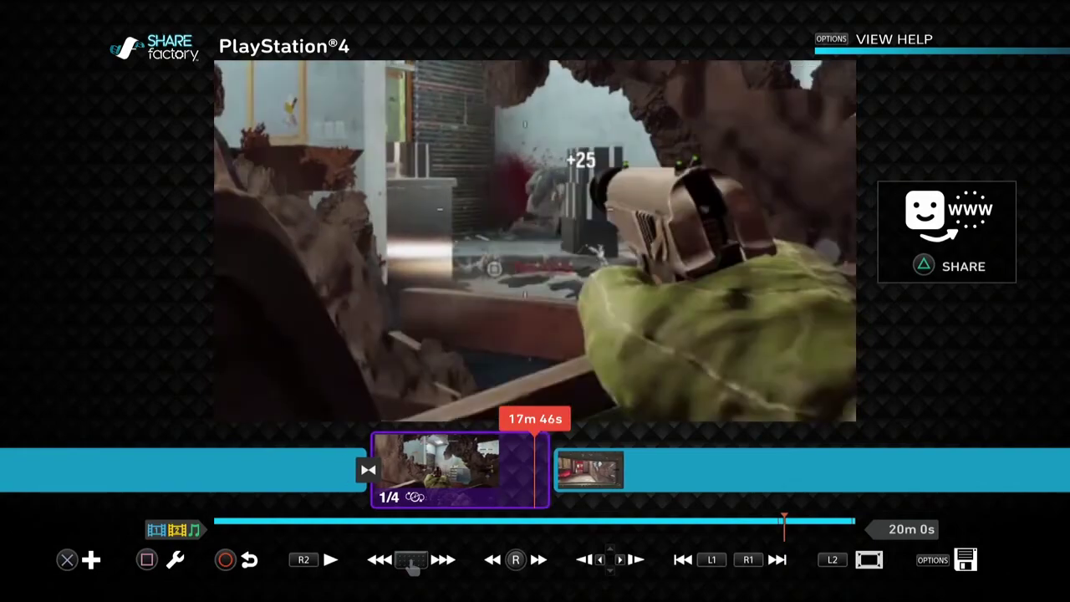
Add a 1.00s Cross Fade transition between the slow-motion clip and the following clip
key(Return)
key(Return)
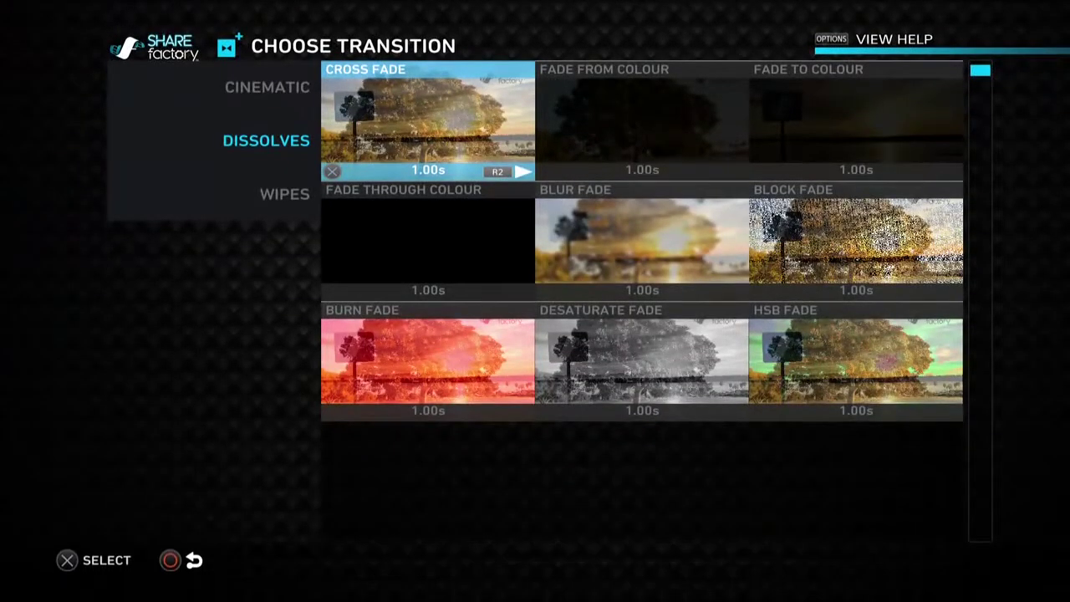
key(Escape)
Play from 17m 34s through the slow-motion clip, and replay its opening from 17m 35s, to check both cross fades
key(Left)
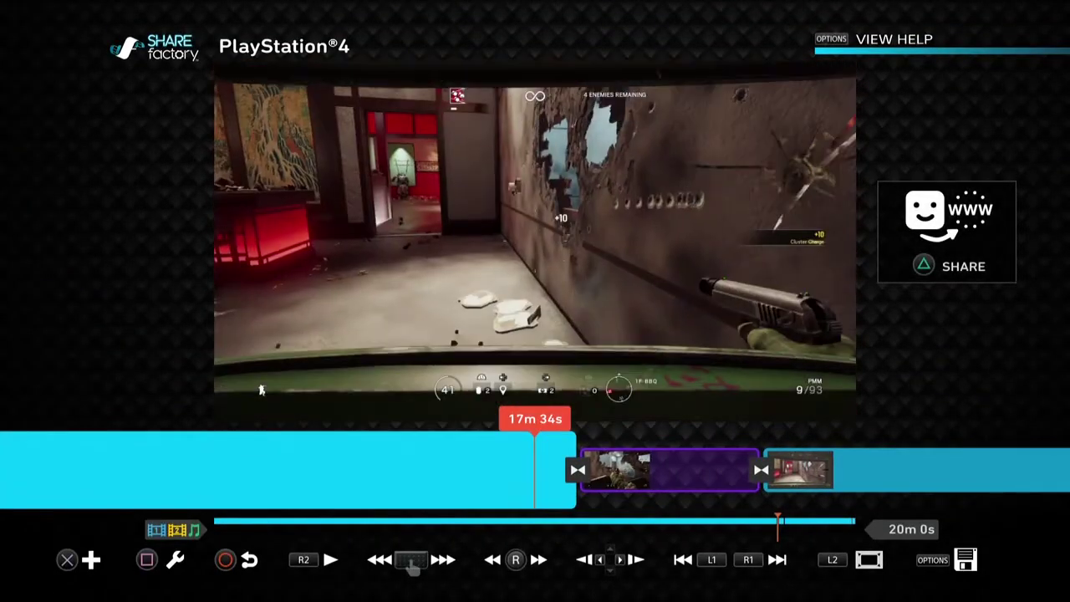
key(space)
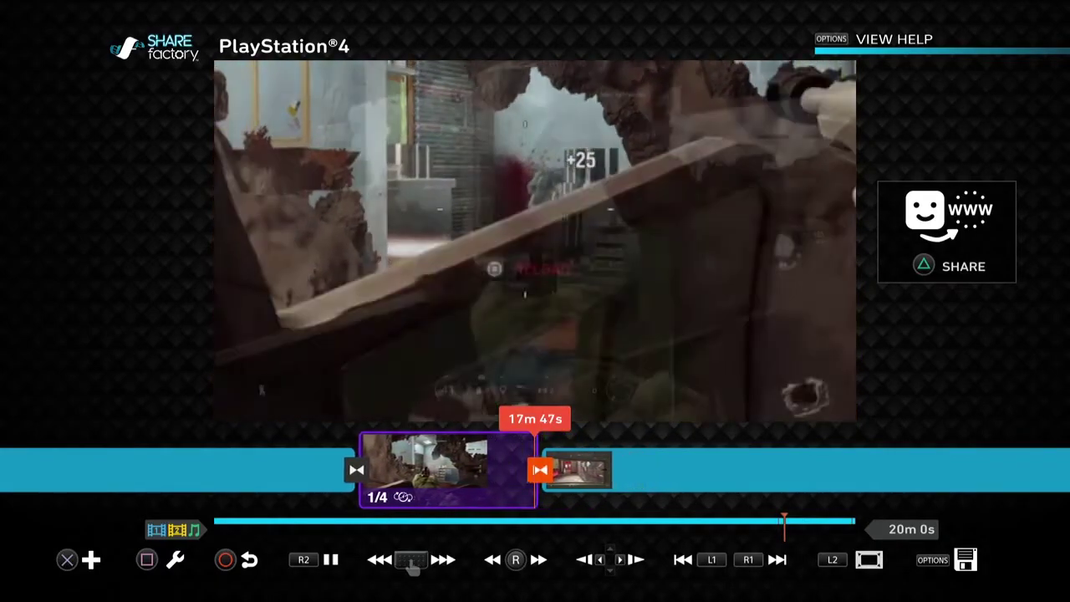
key(Left)
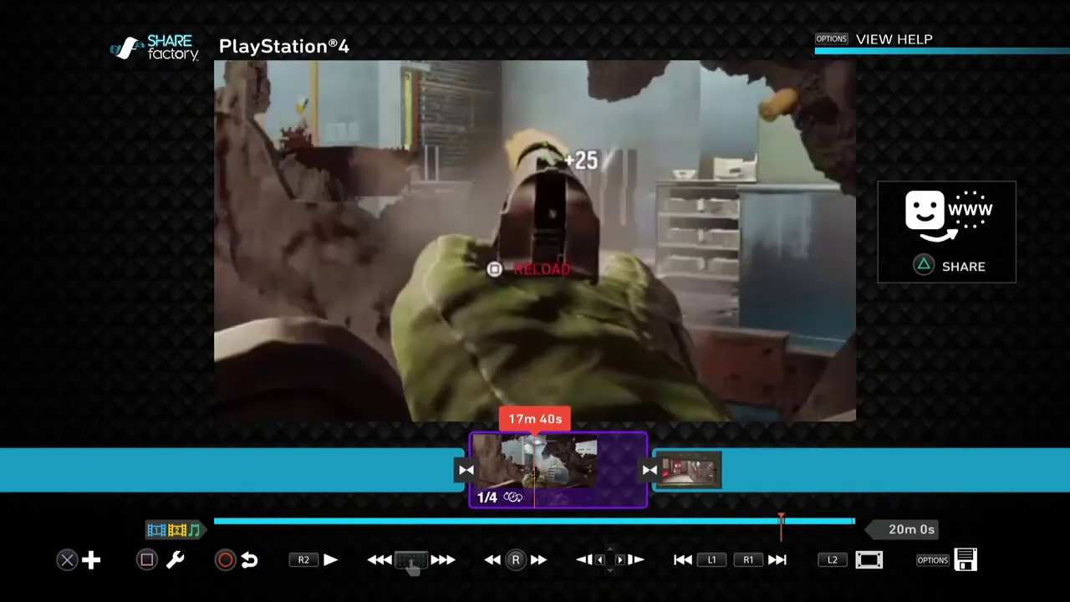
key(Left)
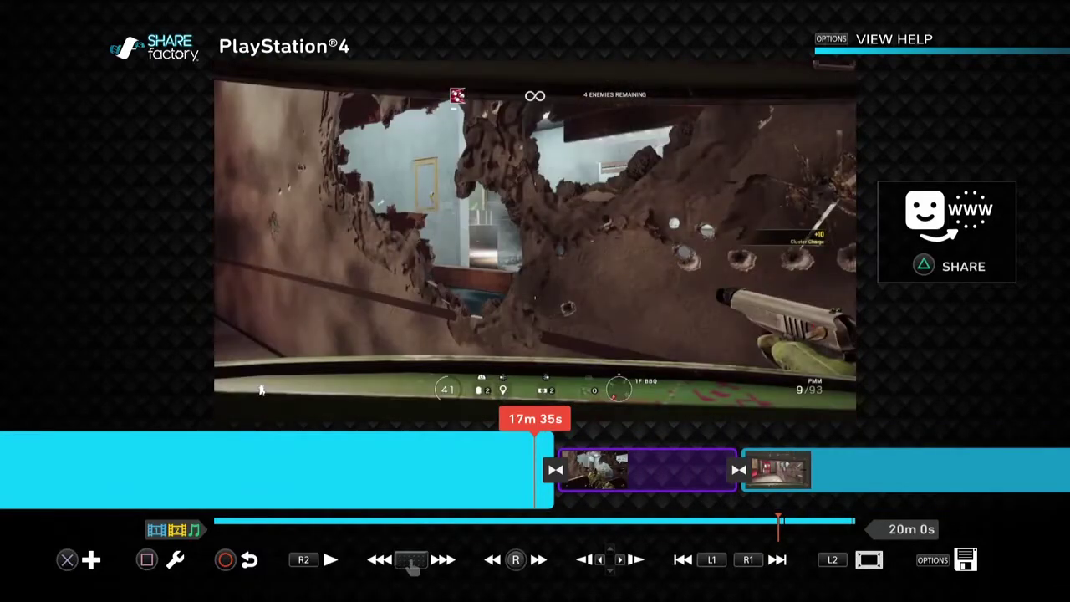
key(space)
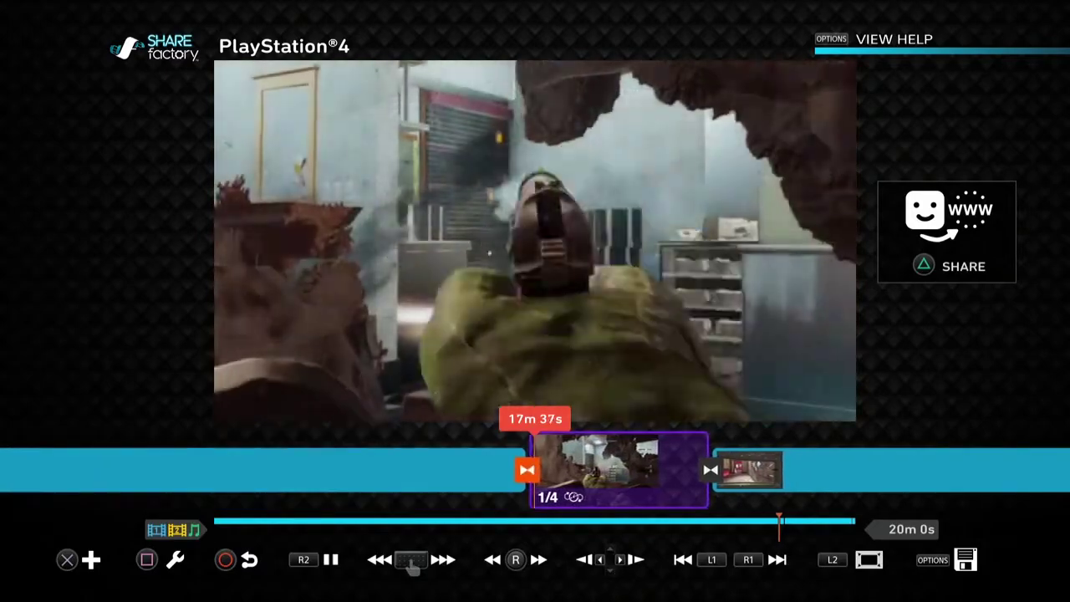
key(space)
Delete the Cross Fade transition at the start of the slow-motion clip
key(Left)
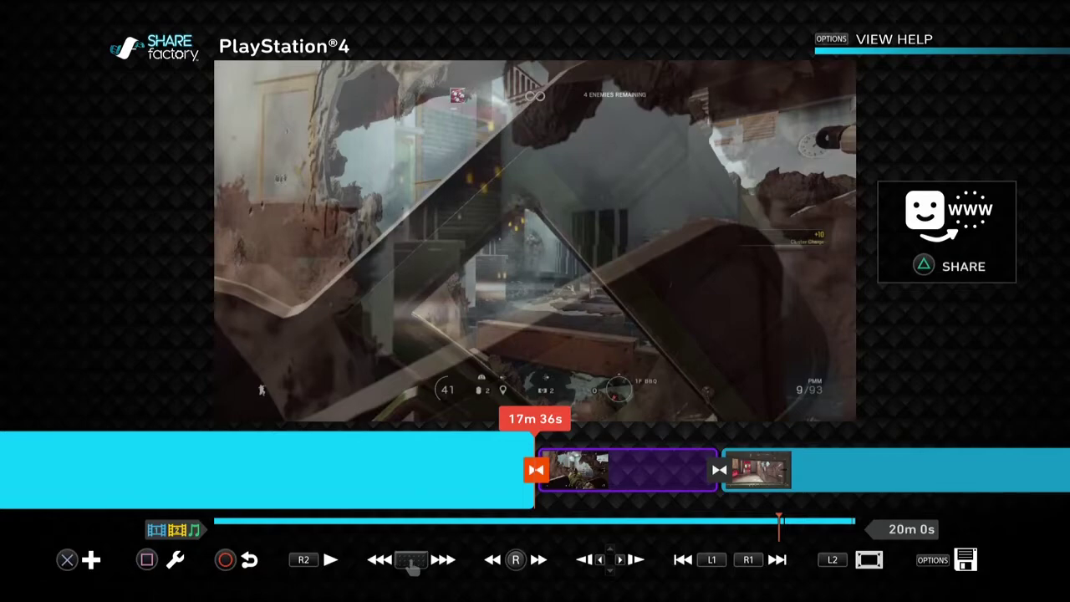
key(s)
key(Right)
key(Down)
key(Right)
key(Right)
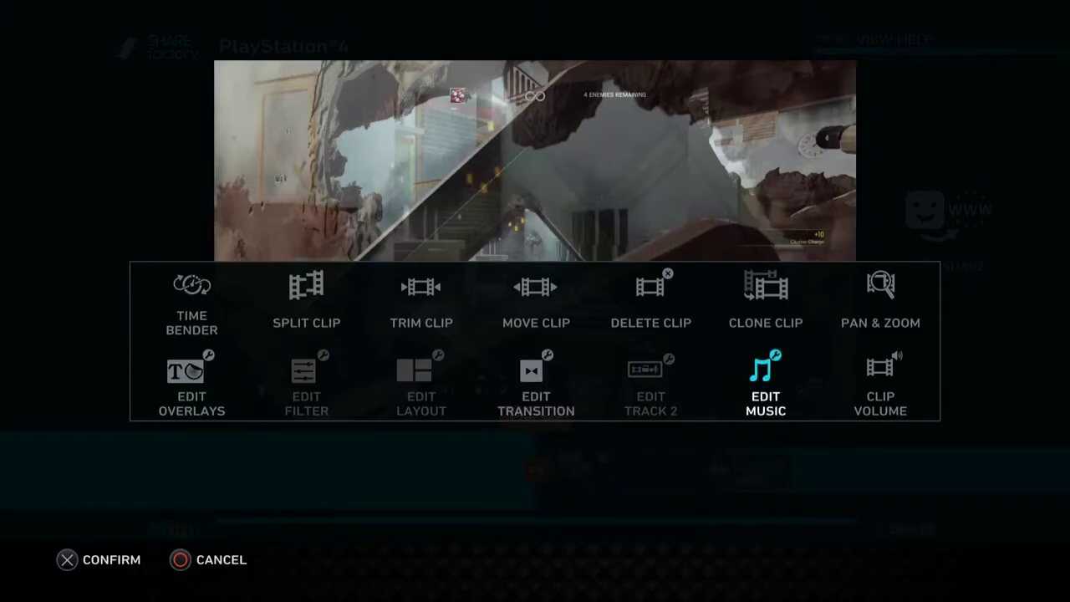
key(Left)
key(Left)
key(Return)
key(Right)
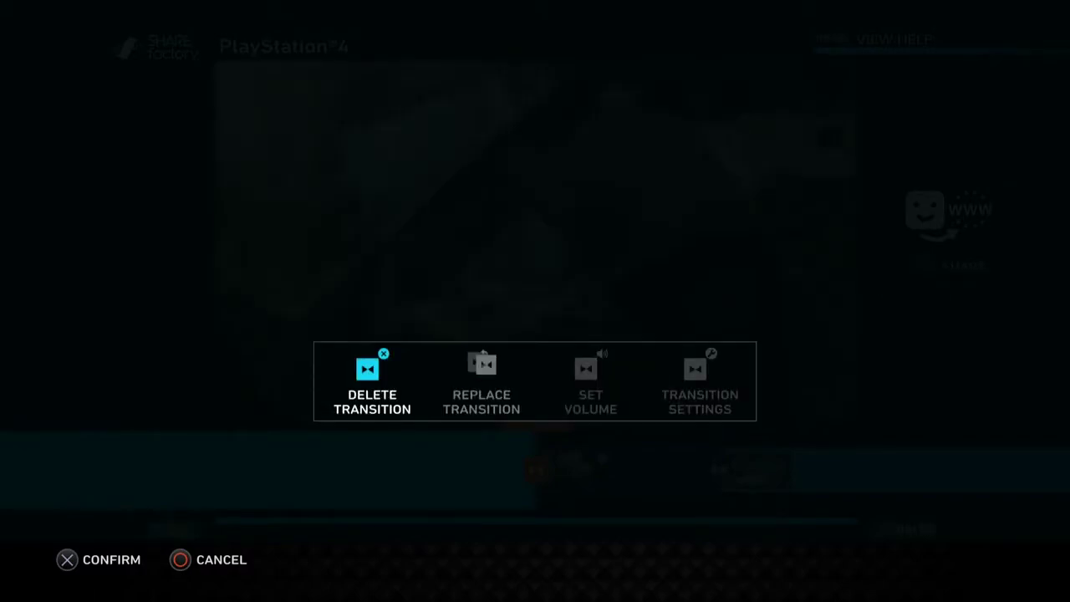
key(Return)
key(Left)
key(Return)
Delete the Cross Fade transition at the end of the slow-motion clip
key(Right)
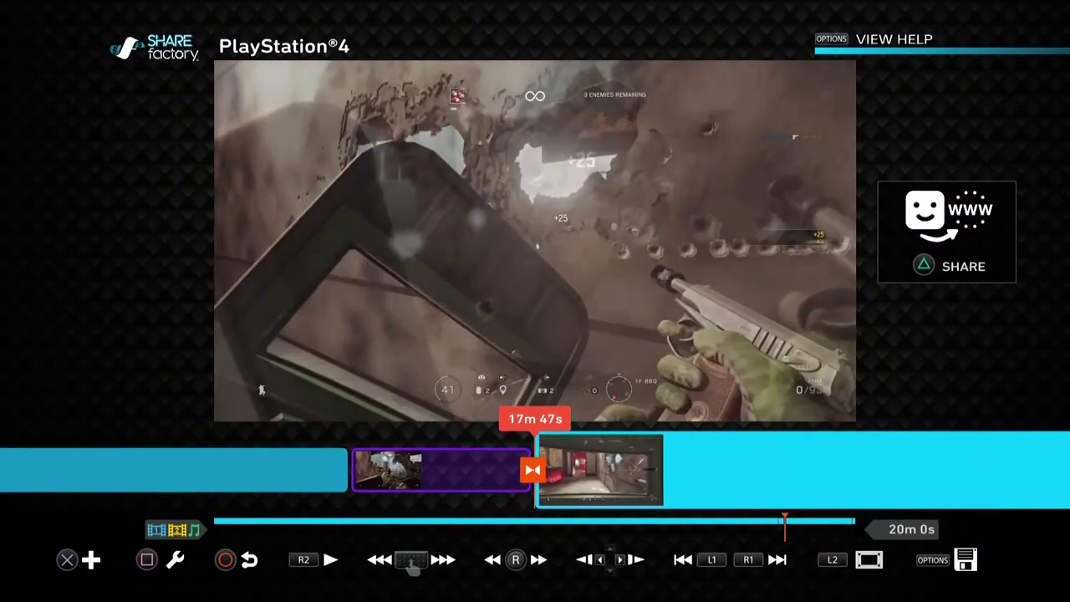
key(Return)
key(Return)
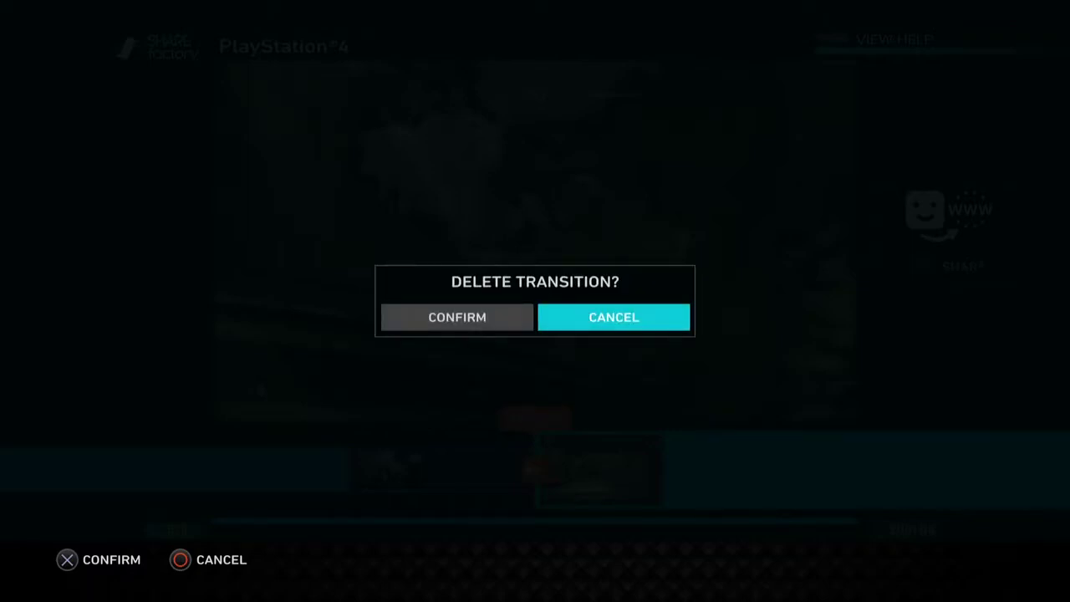
key(Return)
key(Left)
Play the timeline from before the slow-motion clip to 17m 48s to check the cuts without transitions
key(Left)
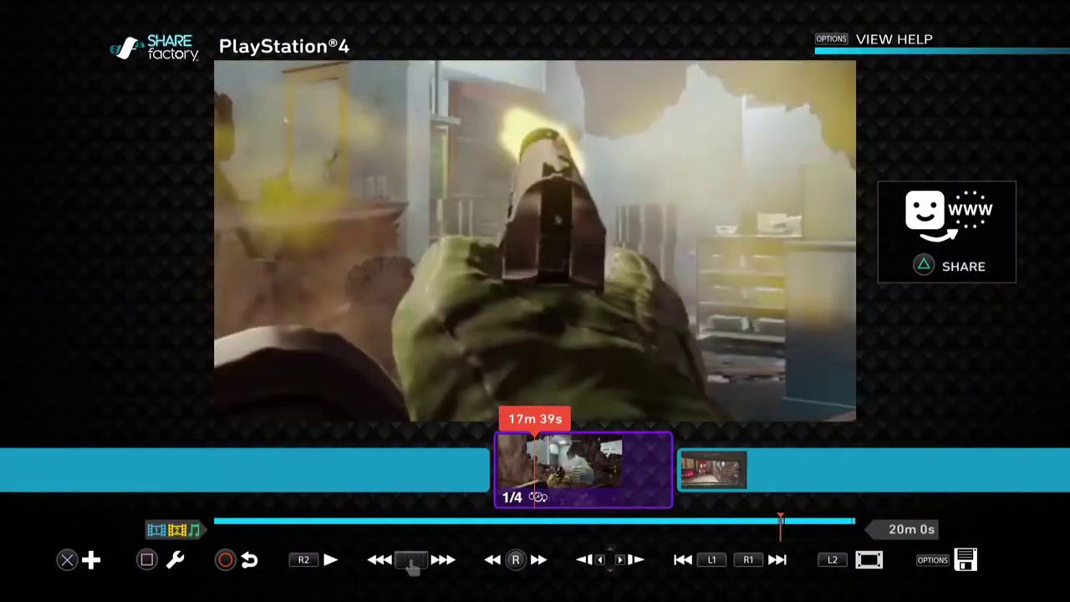
key(space)
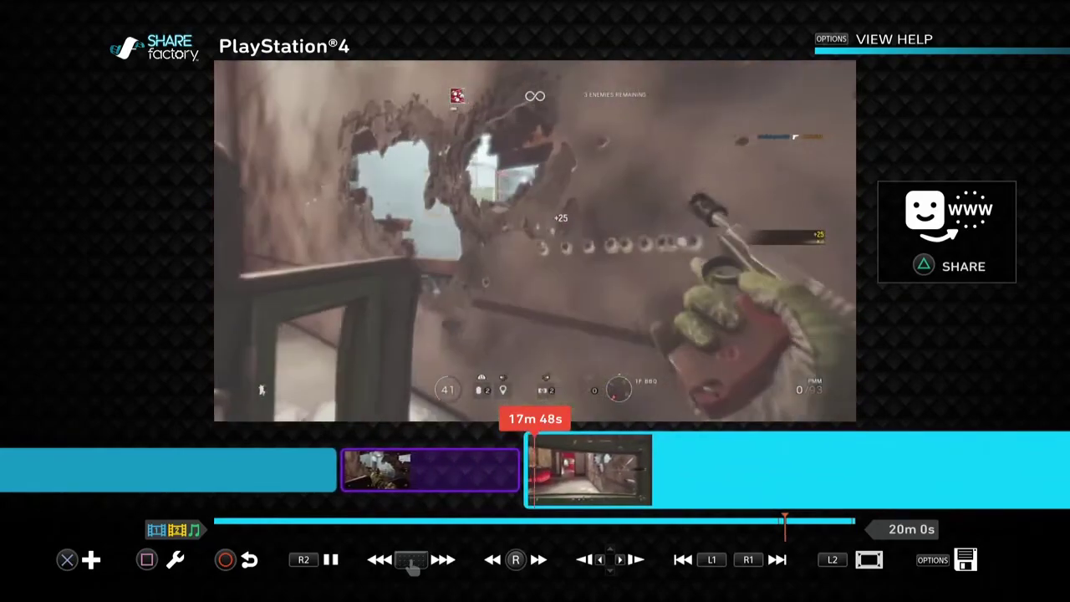
key(space)
key(Left)
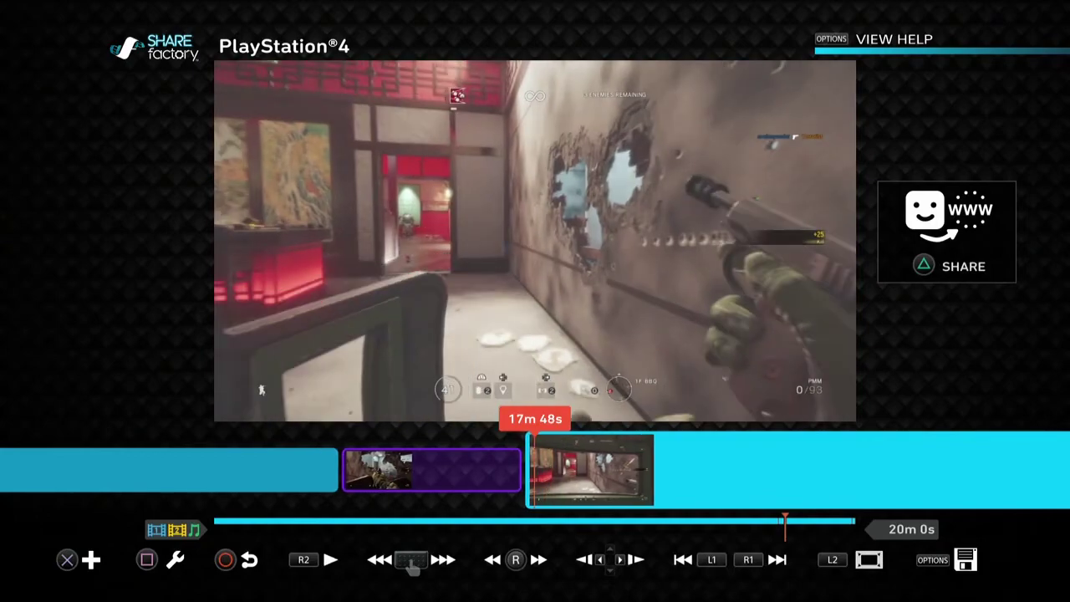
key(Right)
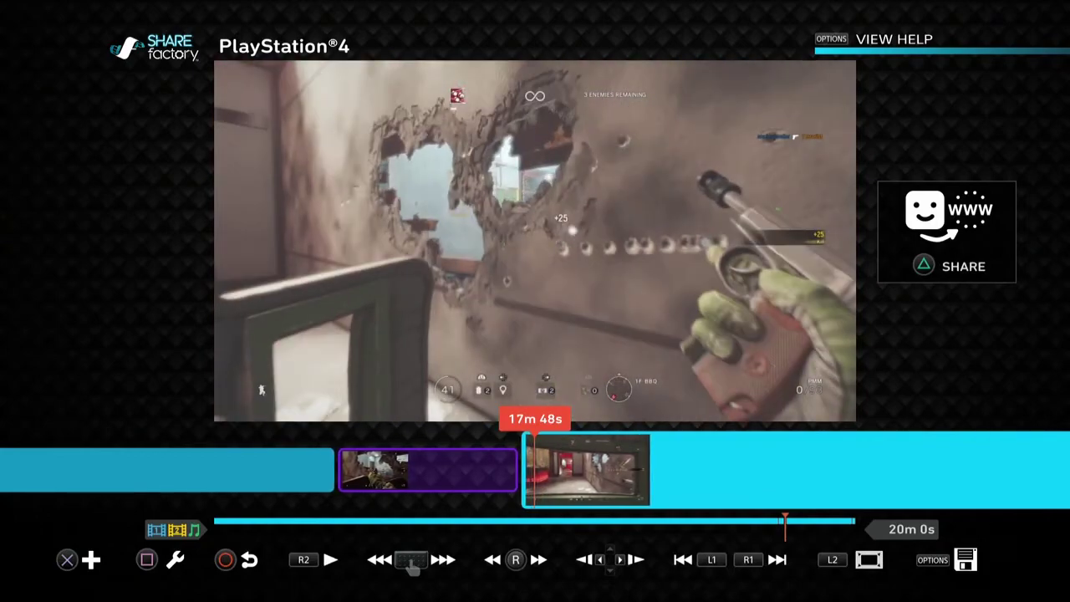